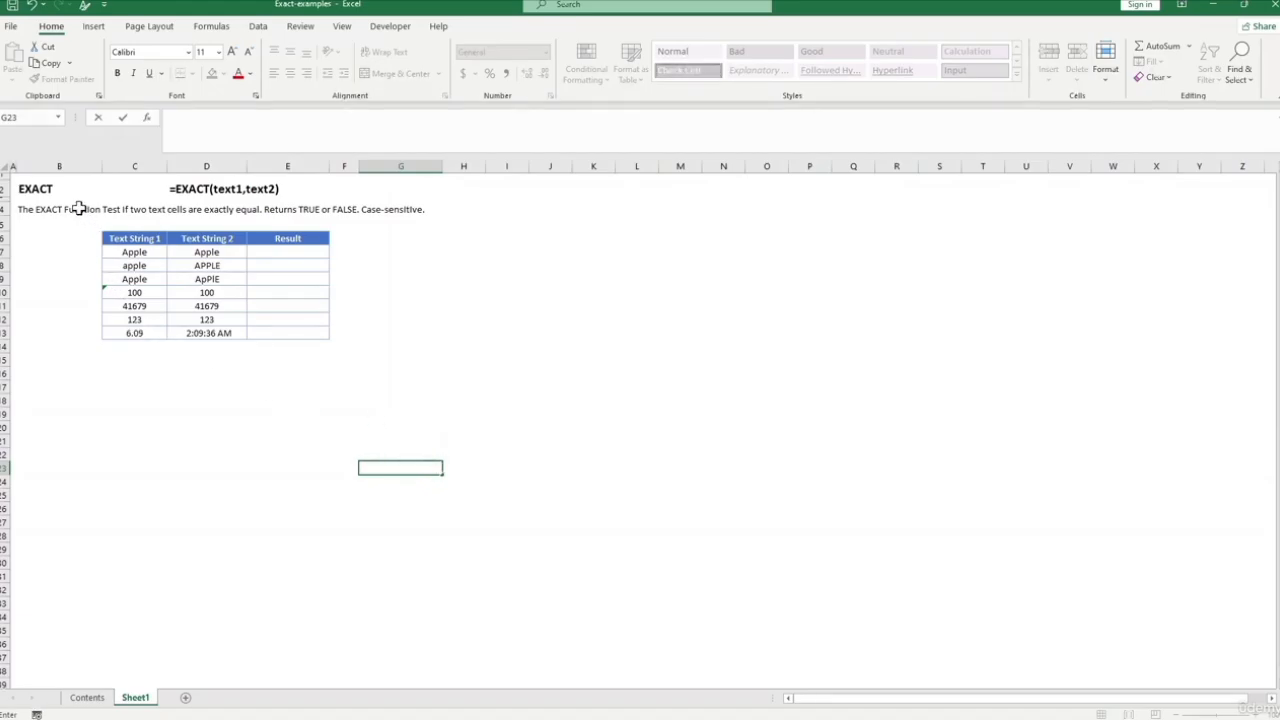
- Examine the EXACT syntax and its Text1 and Text2 arguments in the function's argument dialog without inserting it
left_click(28, 189)
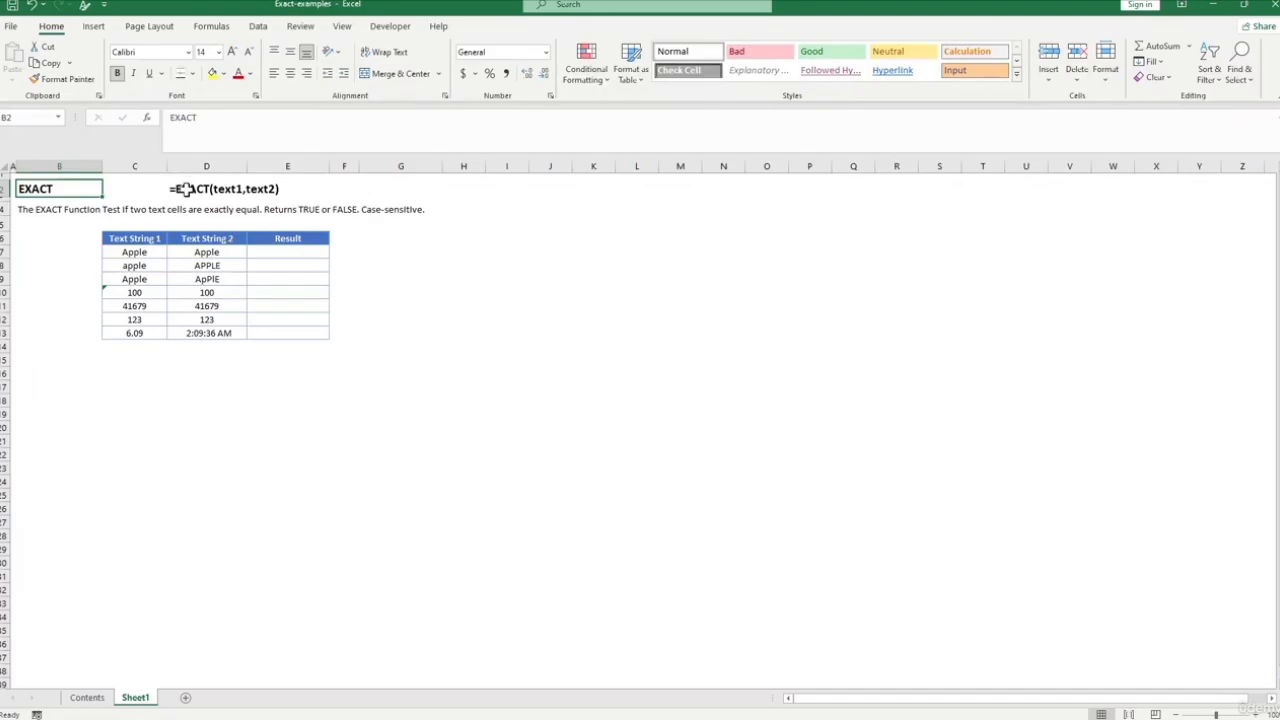
left_click(185, 189)
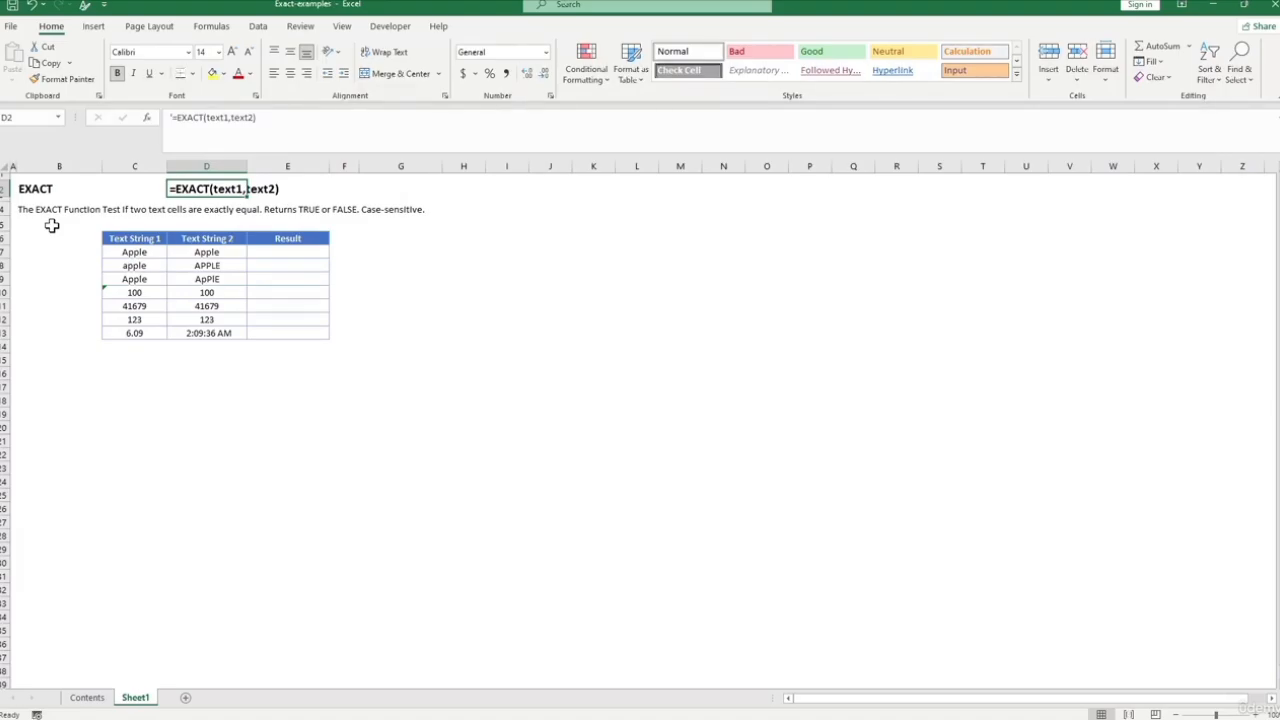
left_click(400, 291)
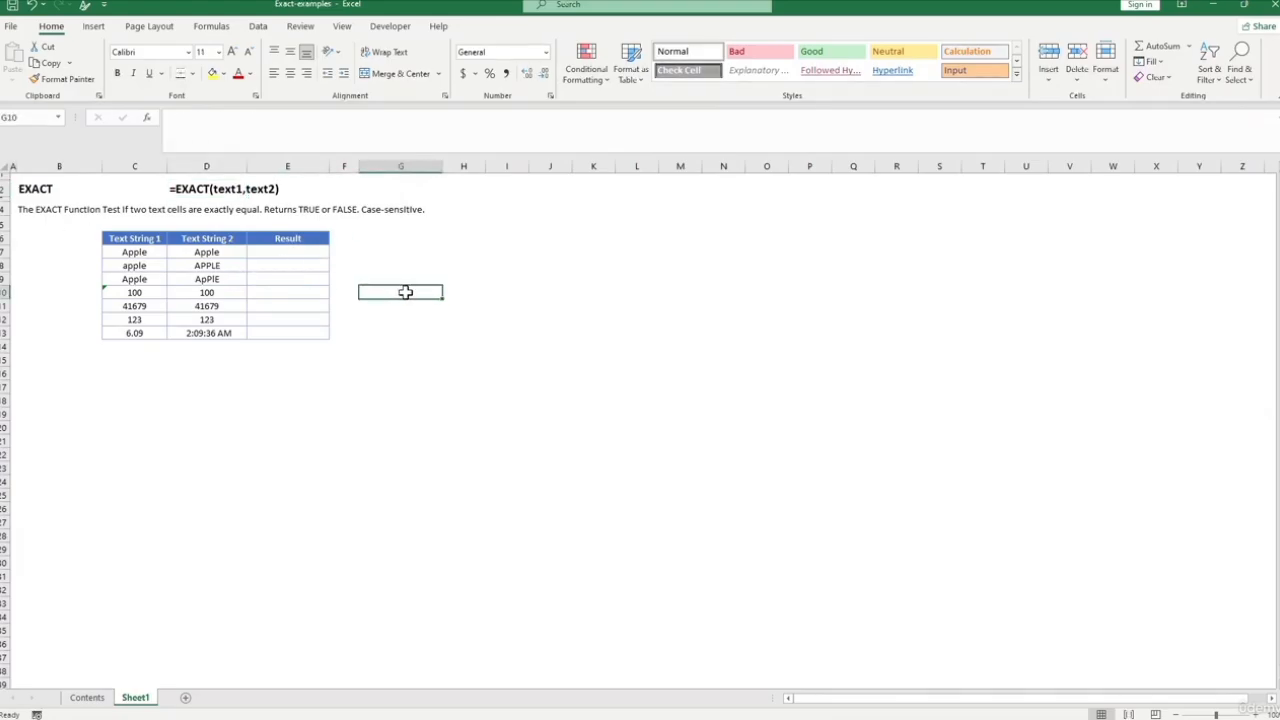
left_click(210, 27)
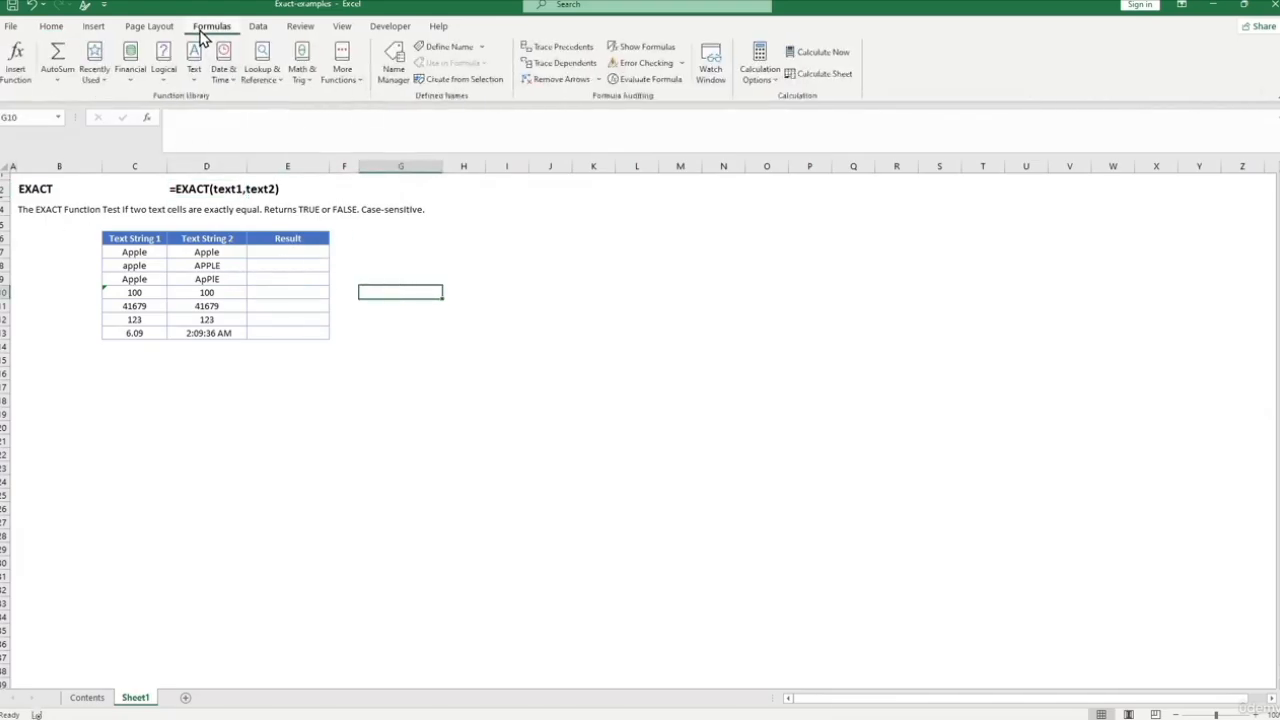
left_click(199, 82)
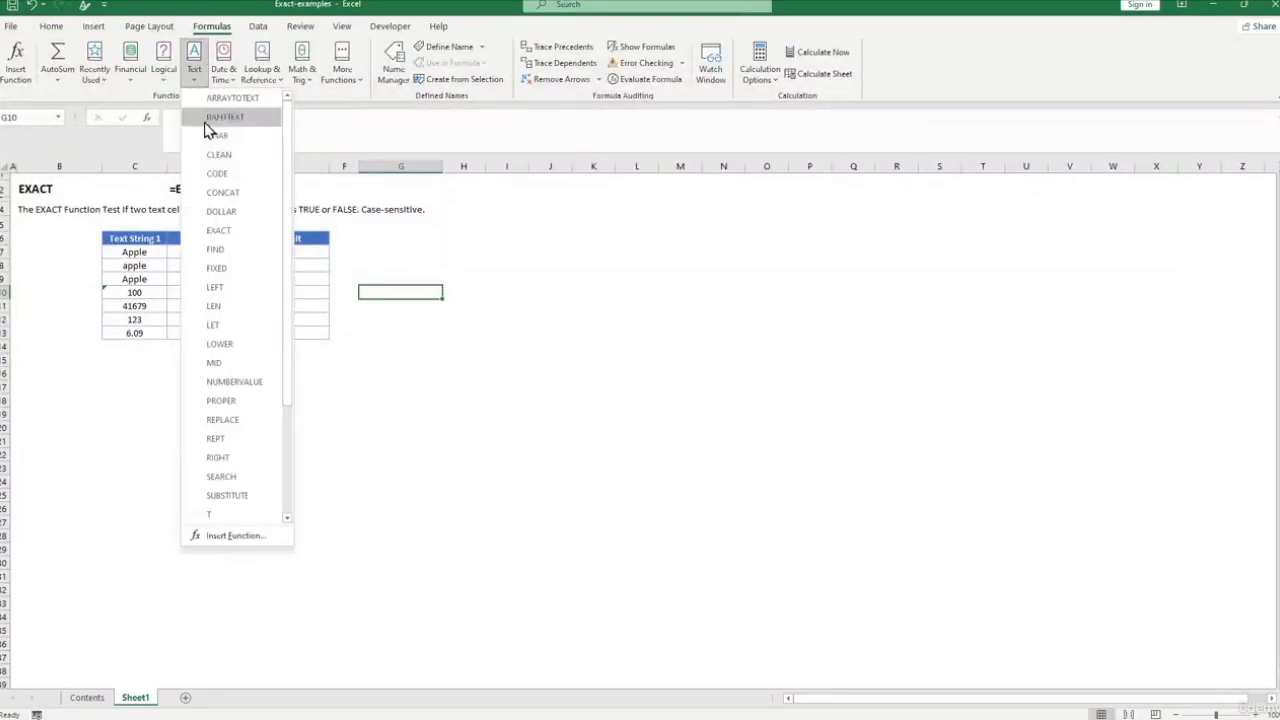
left_click(240, 238)
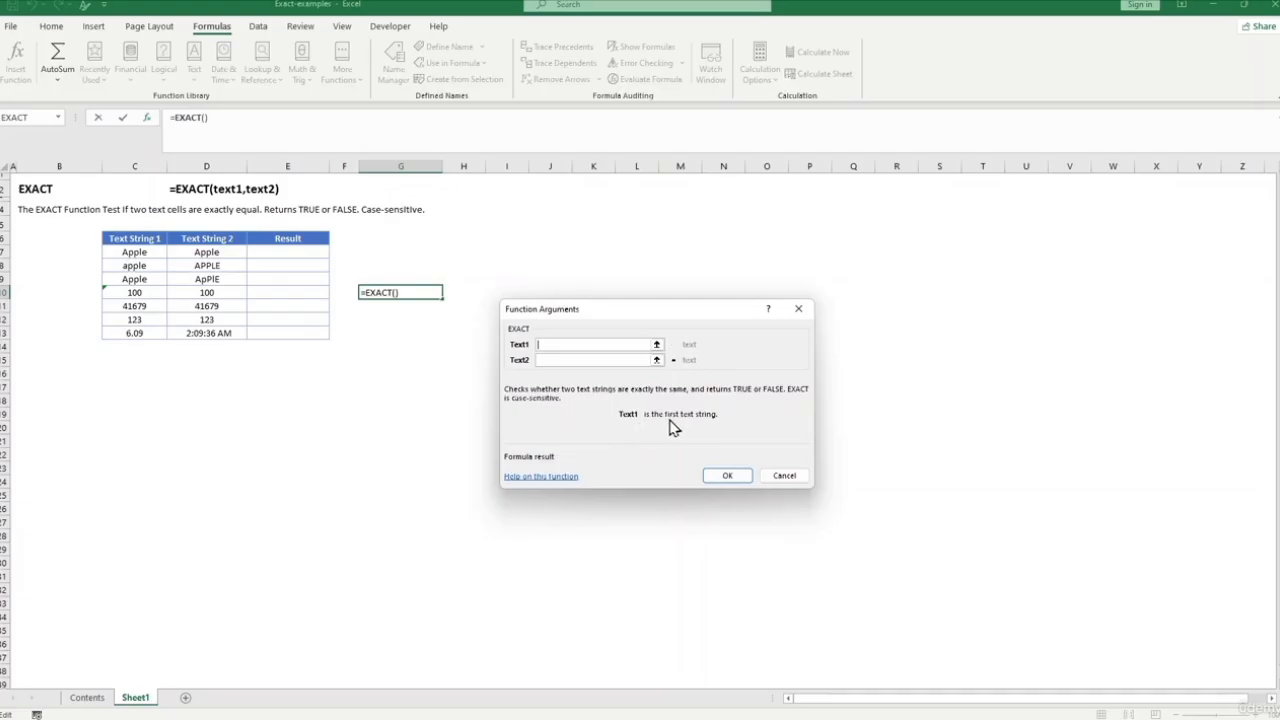
left_click(585, 359)
left_click(803, 317)
left_click(428, 362)
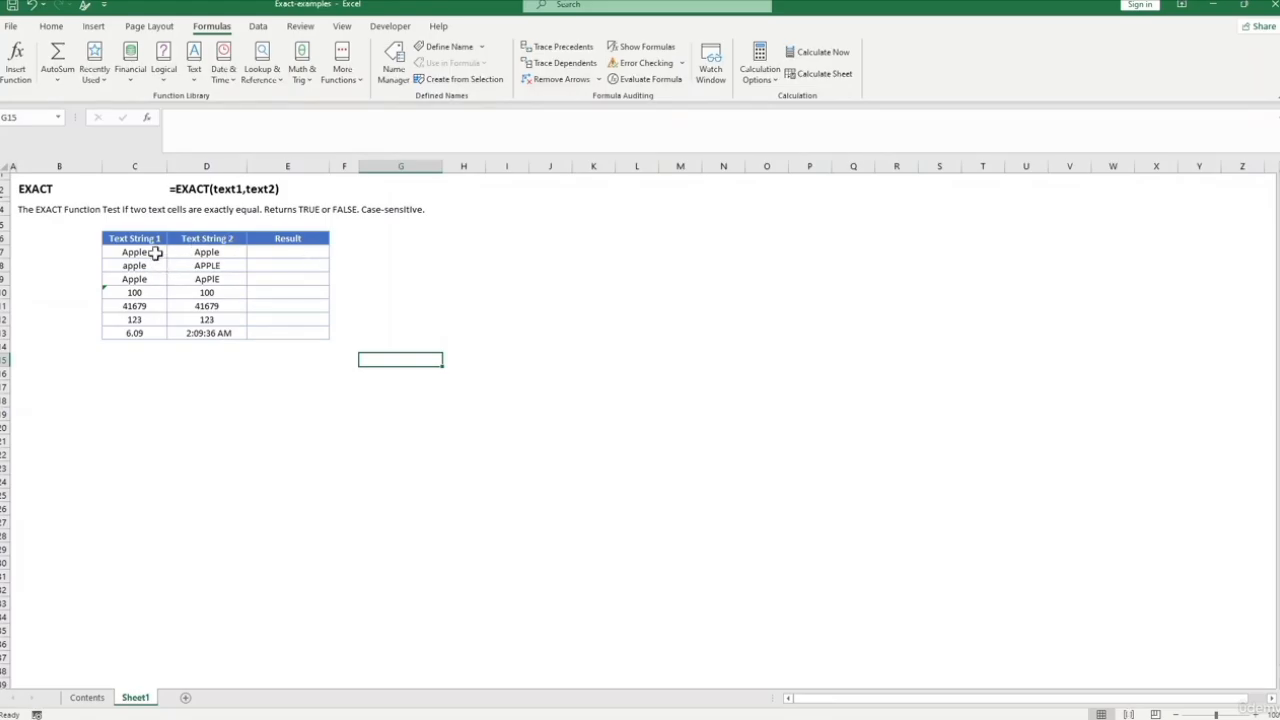
- Enter the formula =EXACT(C7,D7) in E7 to compare the first pair of text strings
left_click(286, 252)
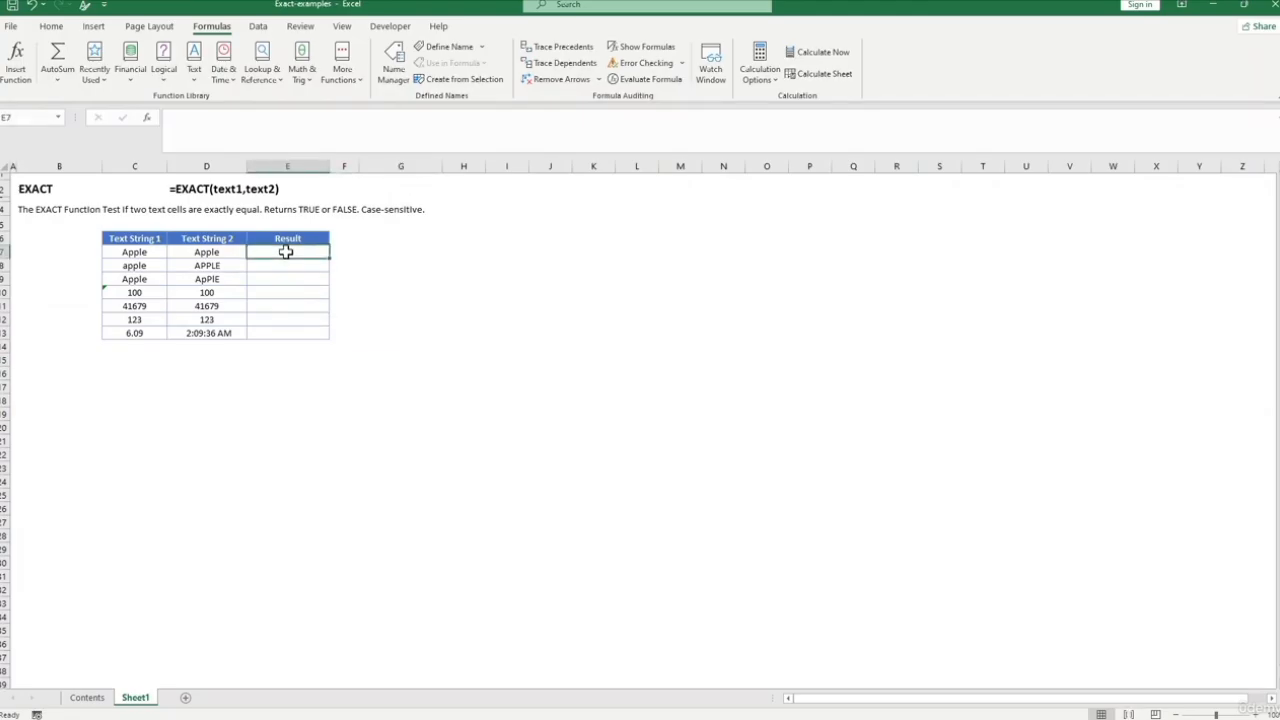
type("=")
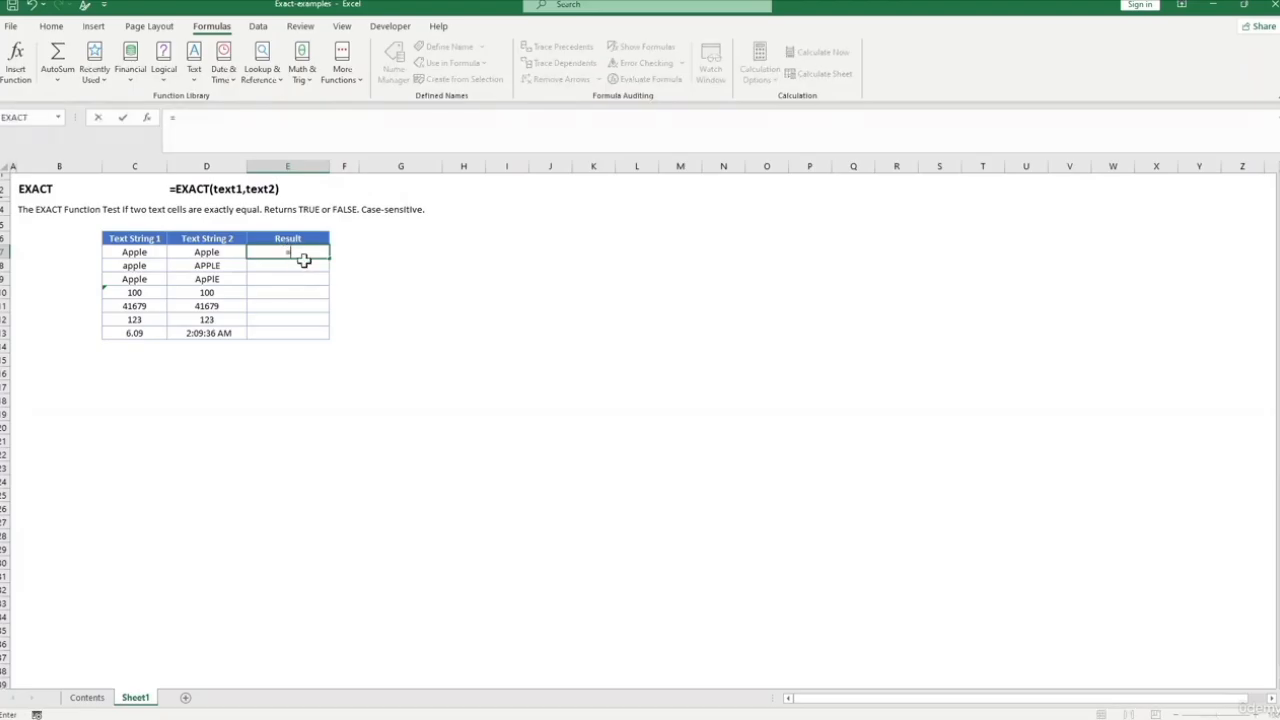
type("exact(")
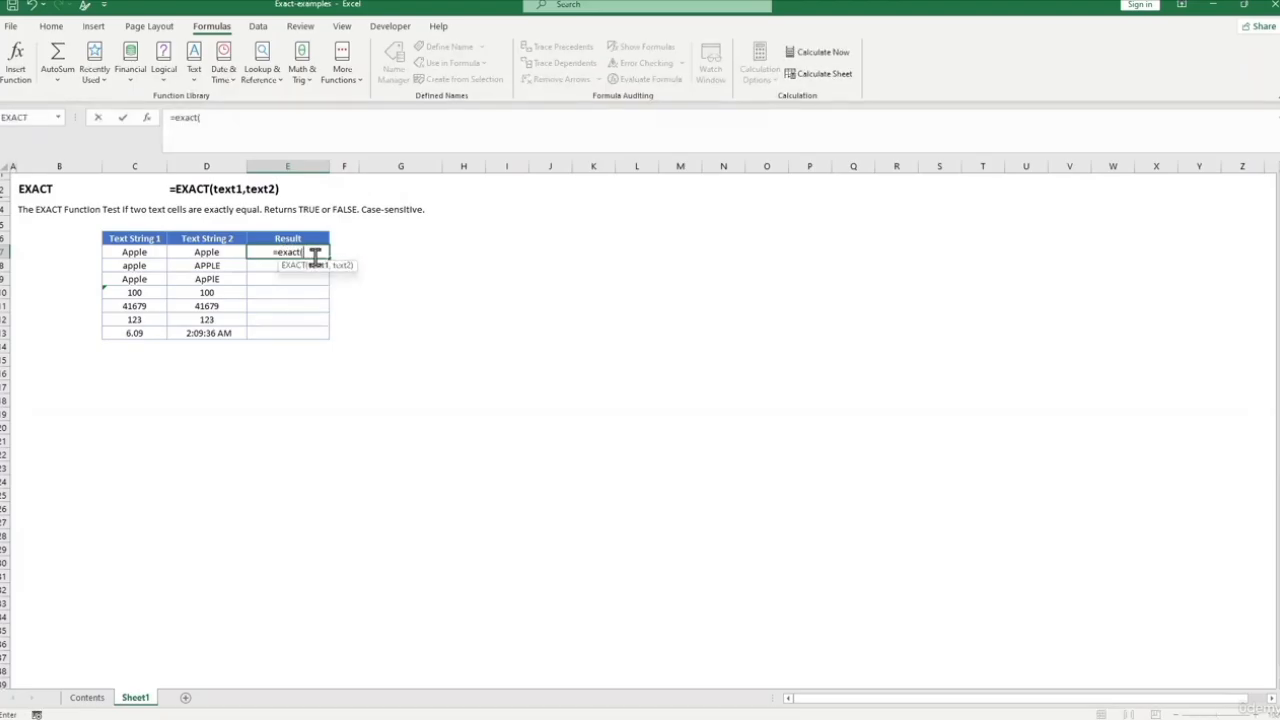
left_click(147, 256)
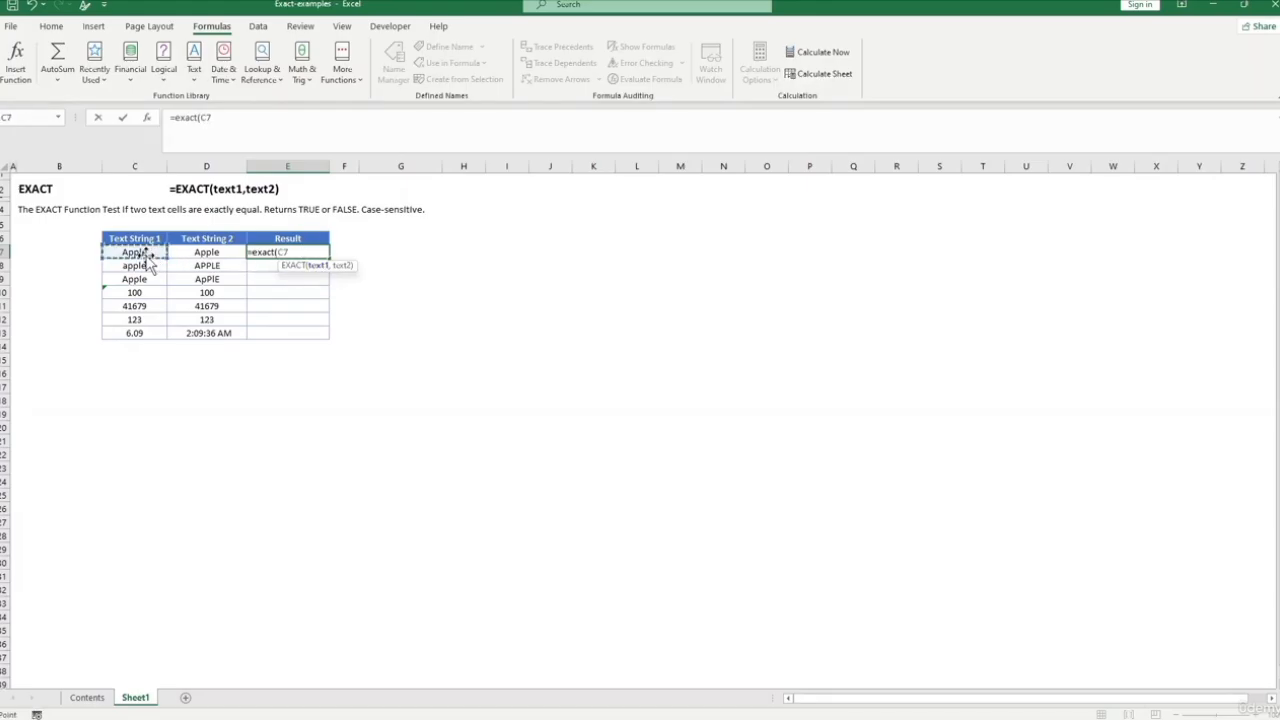
type(",")
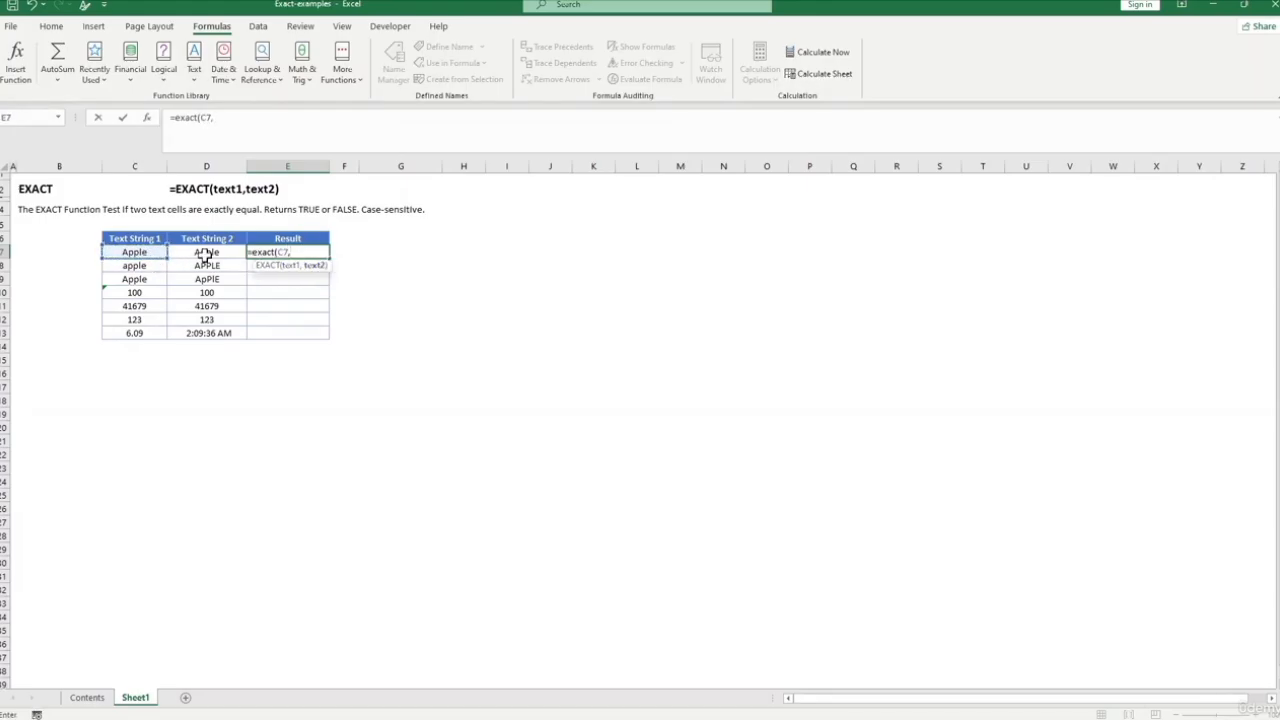
left_click(218, 255)
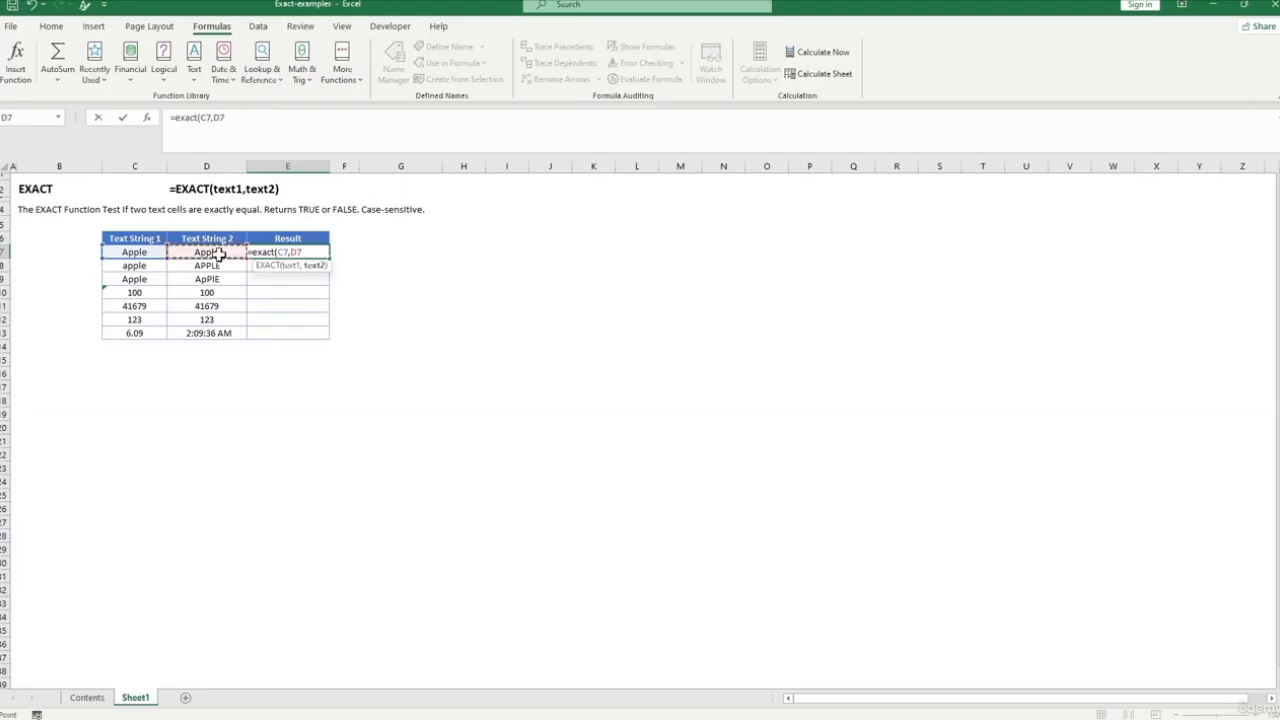
type(")")
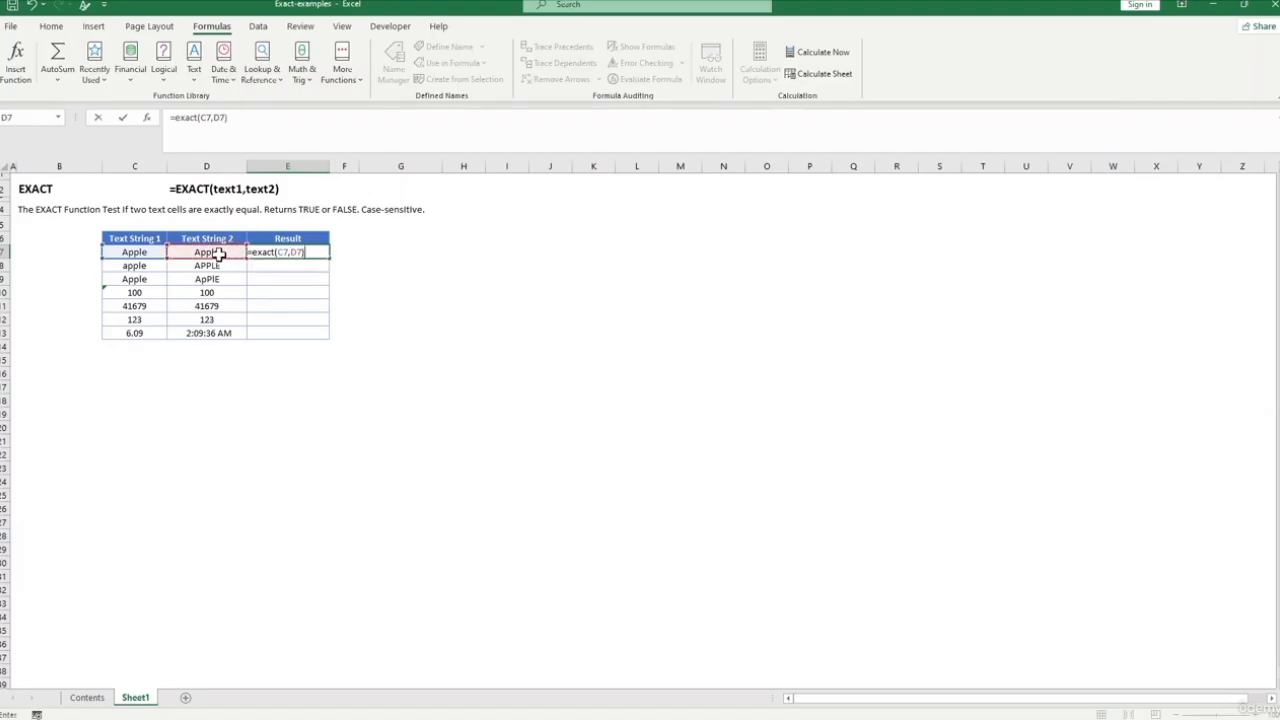
key("Return")
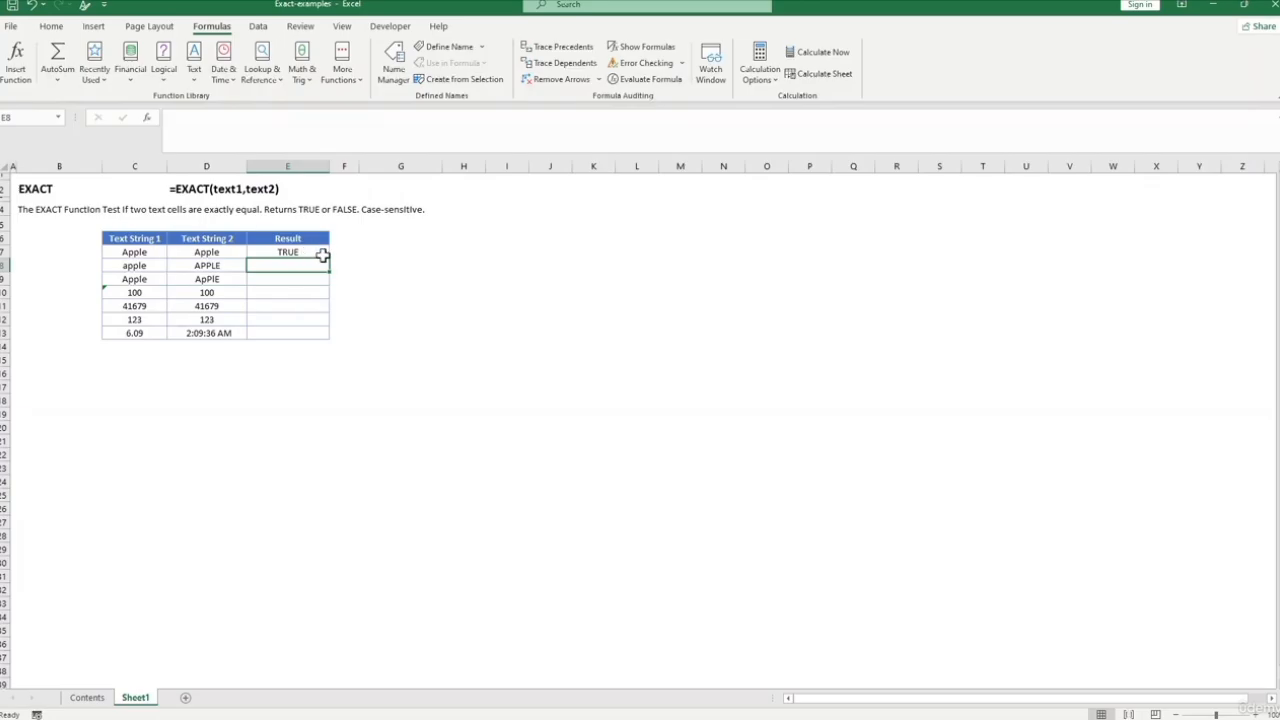
- Fill the EXACT formula from E7 down through E13 in the Result column
left_click(316, 251)
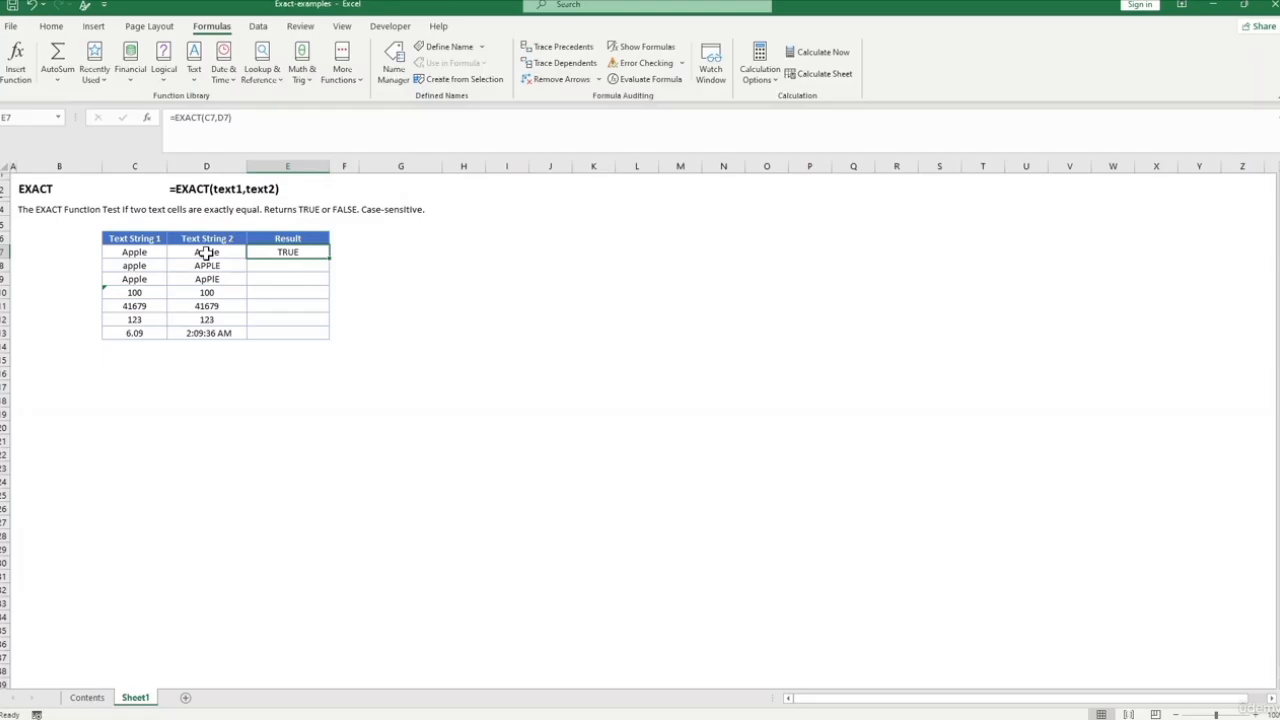
left_click(138, 253)
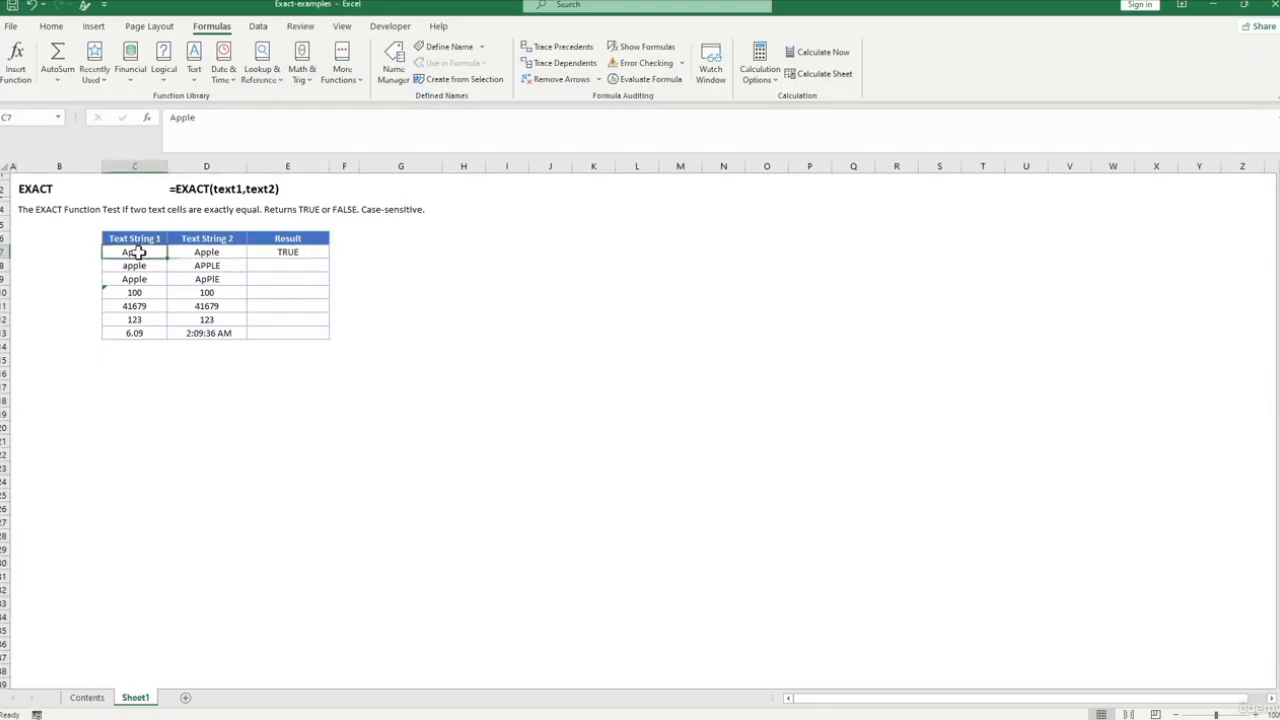
left_click(206, 253)
left_click(289, 254)
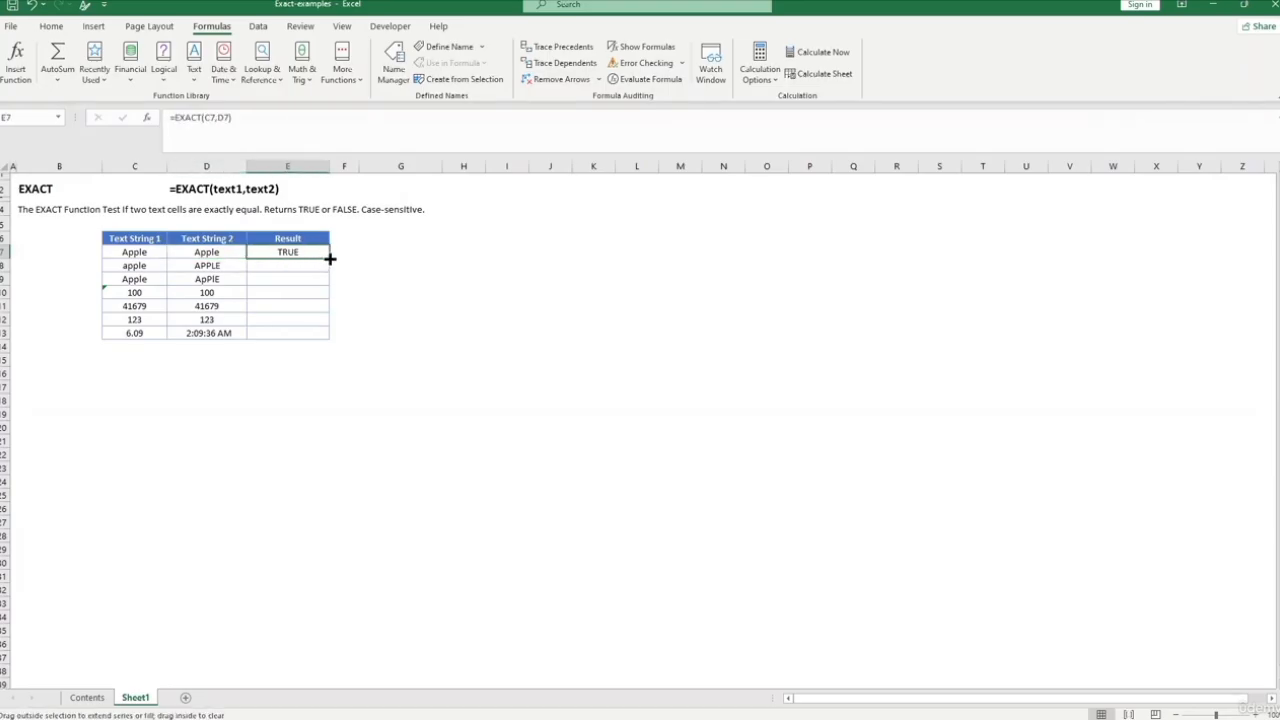
left_click_drag(330, 259, 329, 334)
left_click(463, 360)
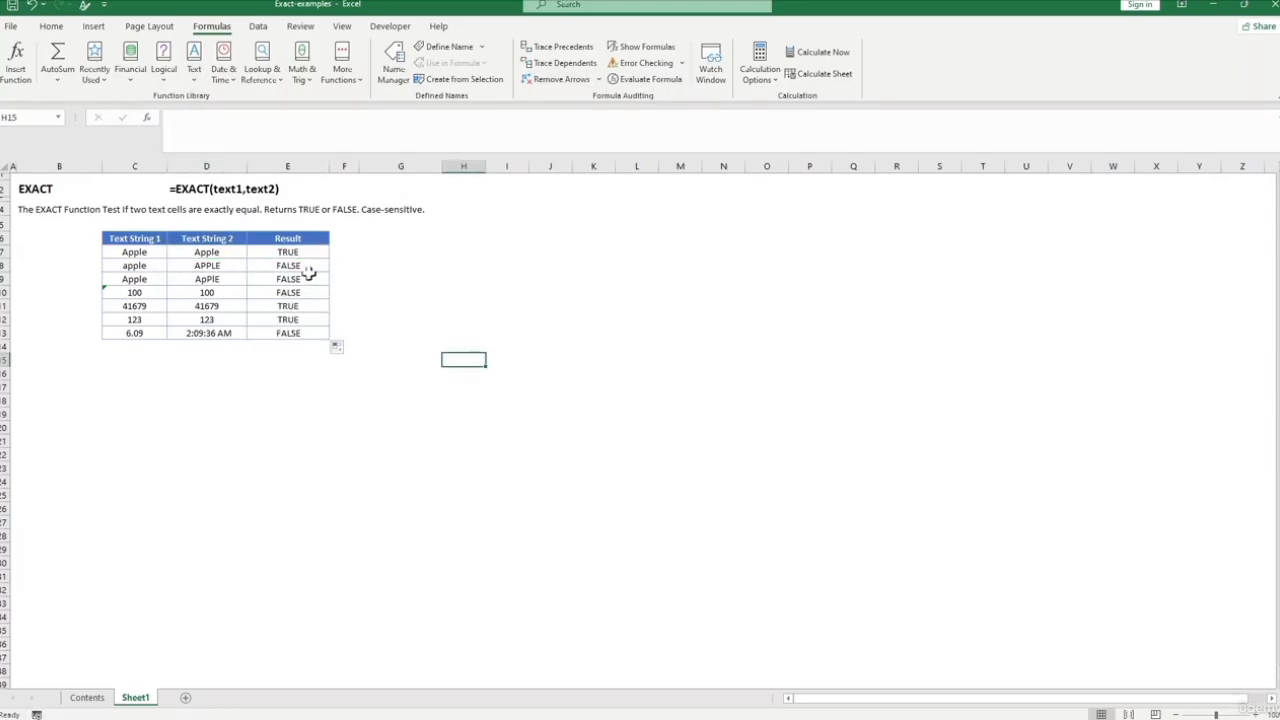
- Compare the row 8 text strings with their result and replace the text in D8 with Apple
left_click(292, 268)
left_click(145, 268)
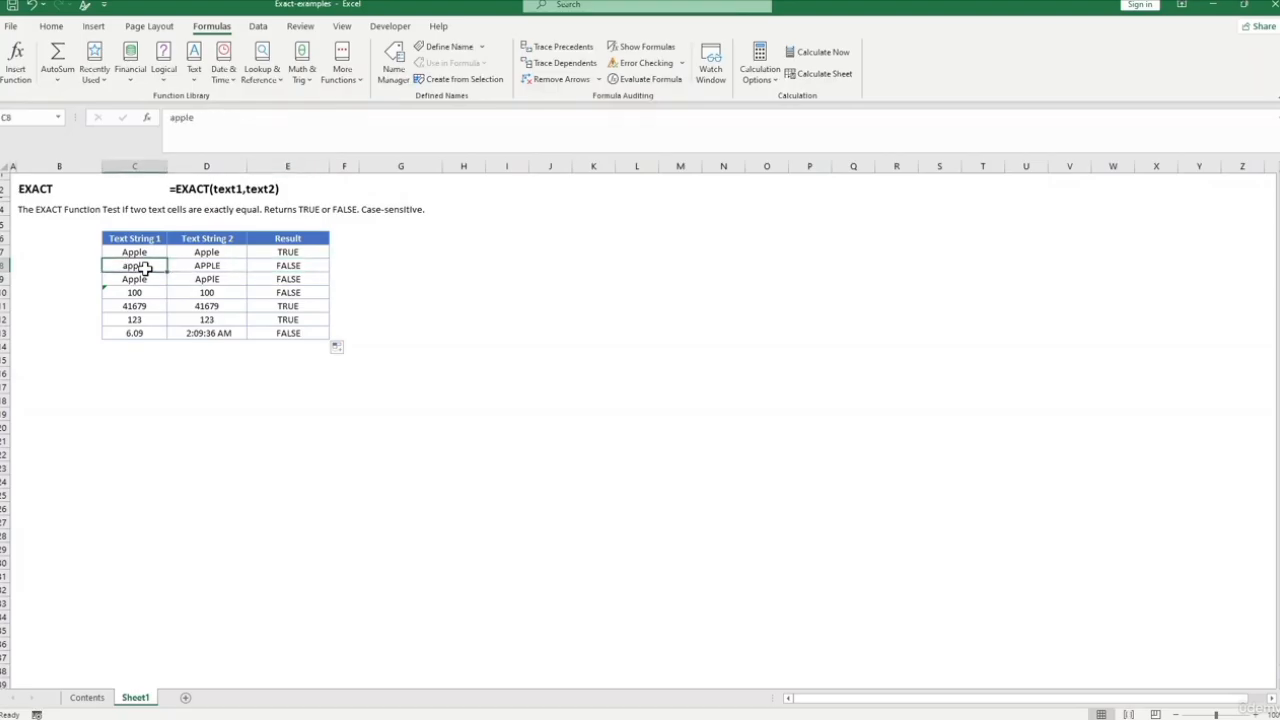
left_click(224, 268)
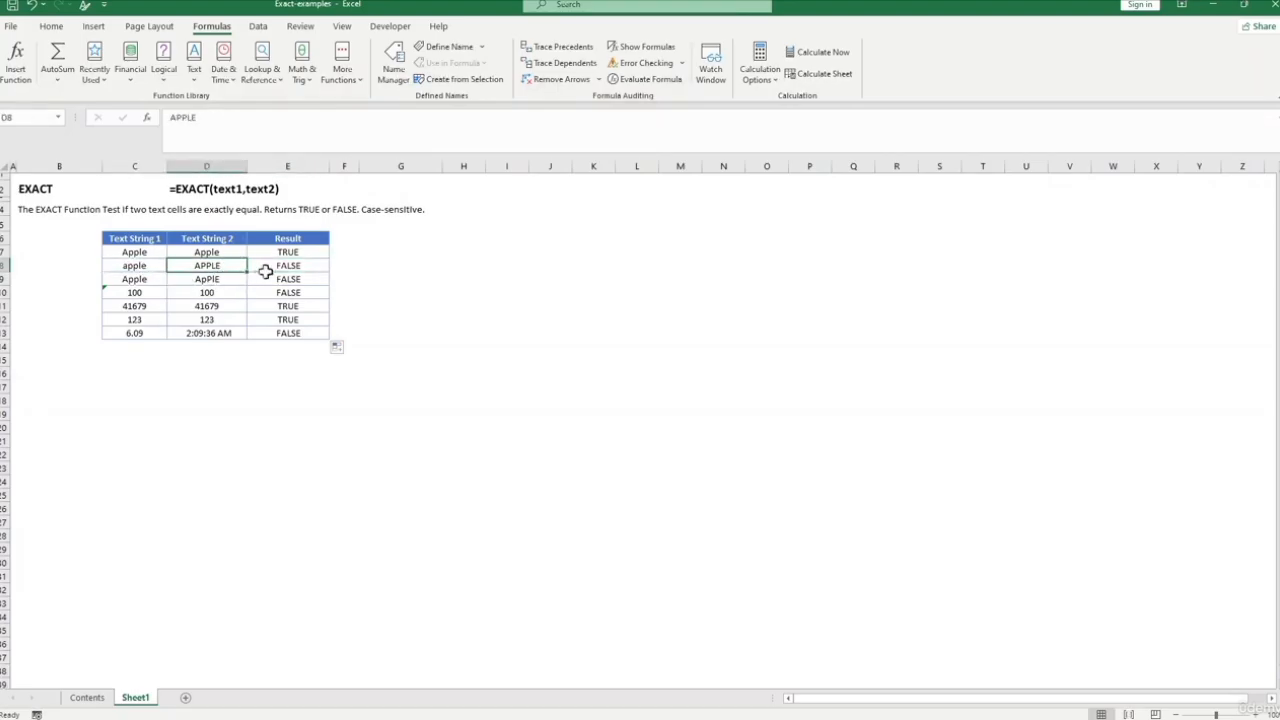
left_click(285, 266)
left_click(224, 265)
key("Right")
- Change the text in D8 to lowercase apple
left_click(201, 266)
type("apple")
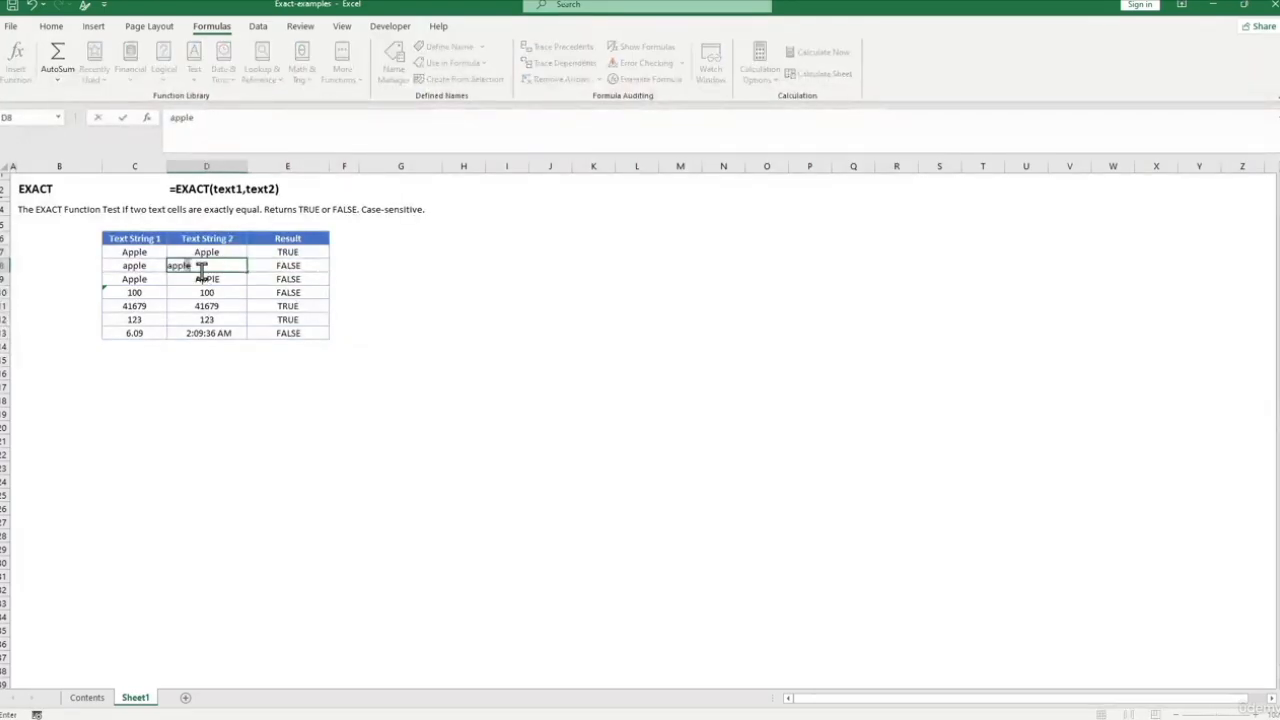
key("Return")
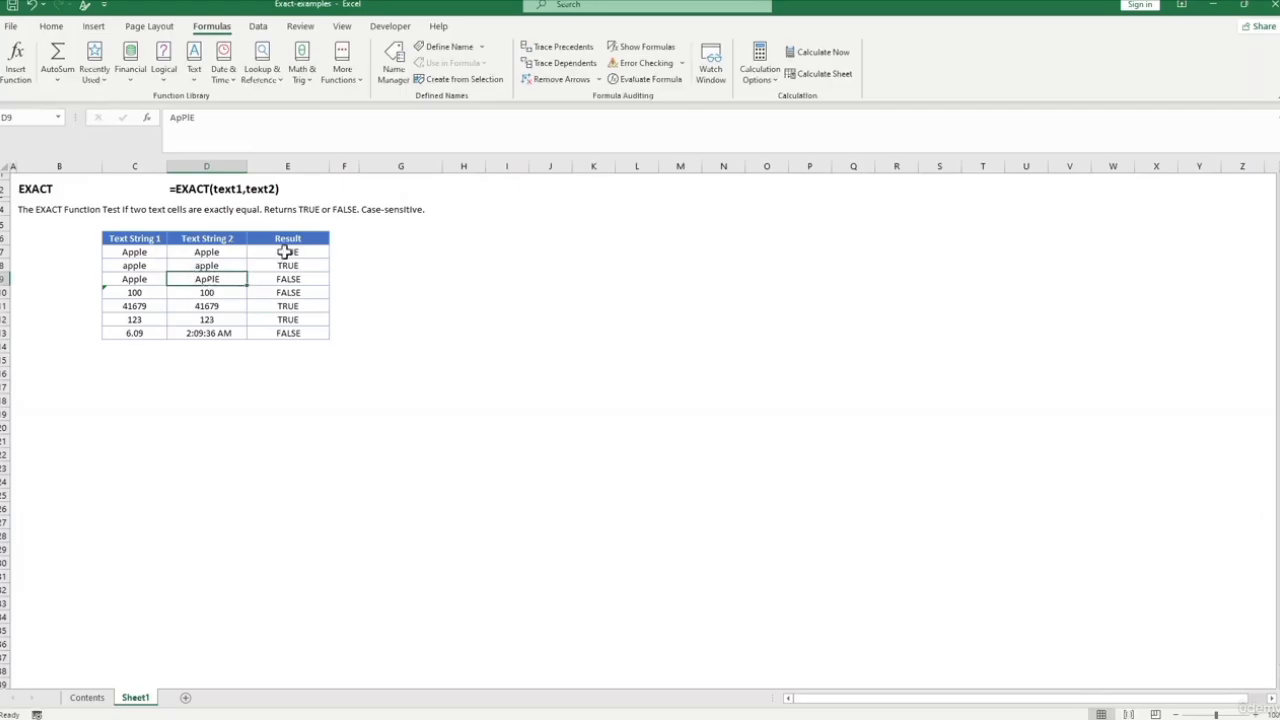
- Undo the last text change in D8
left_click(234, 268)
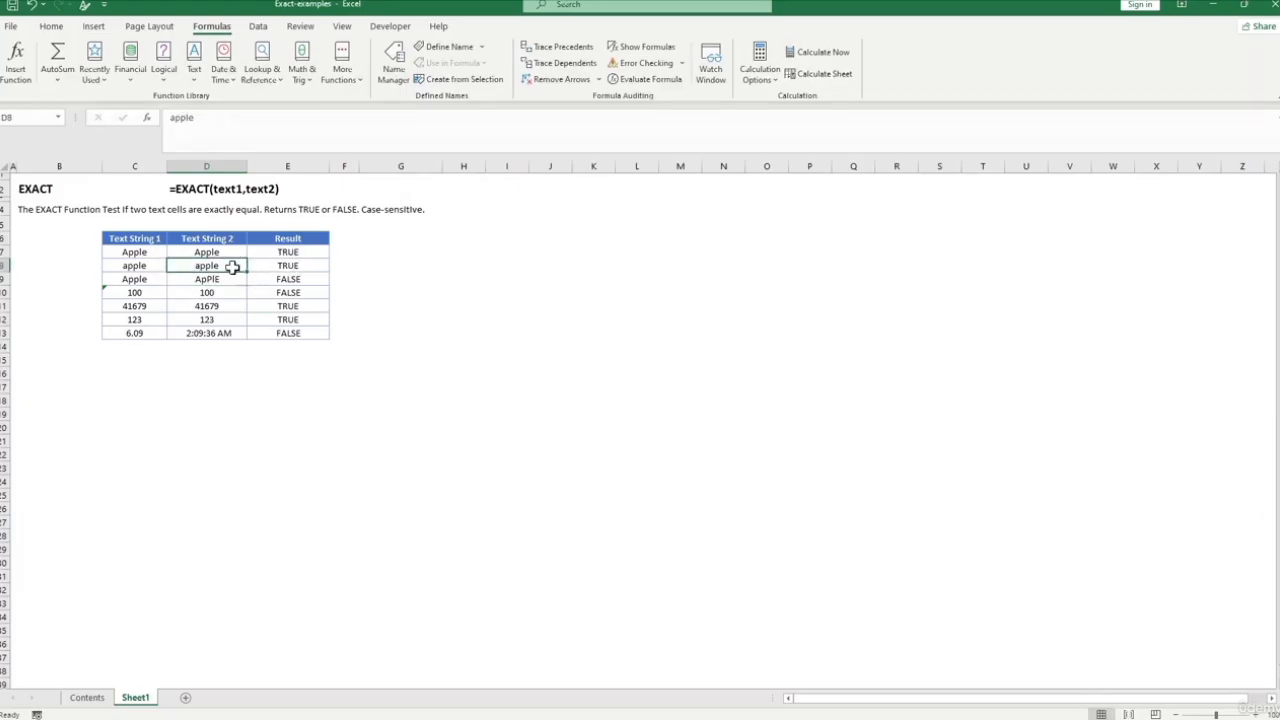
key("ctrl+z")
left_click(372, 278)
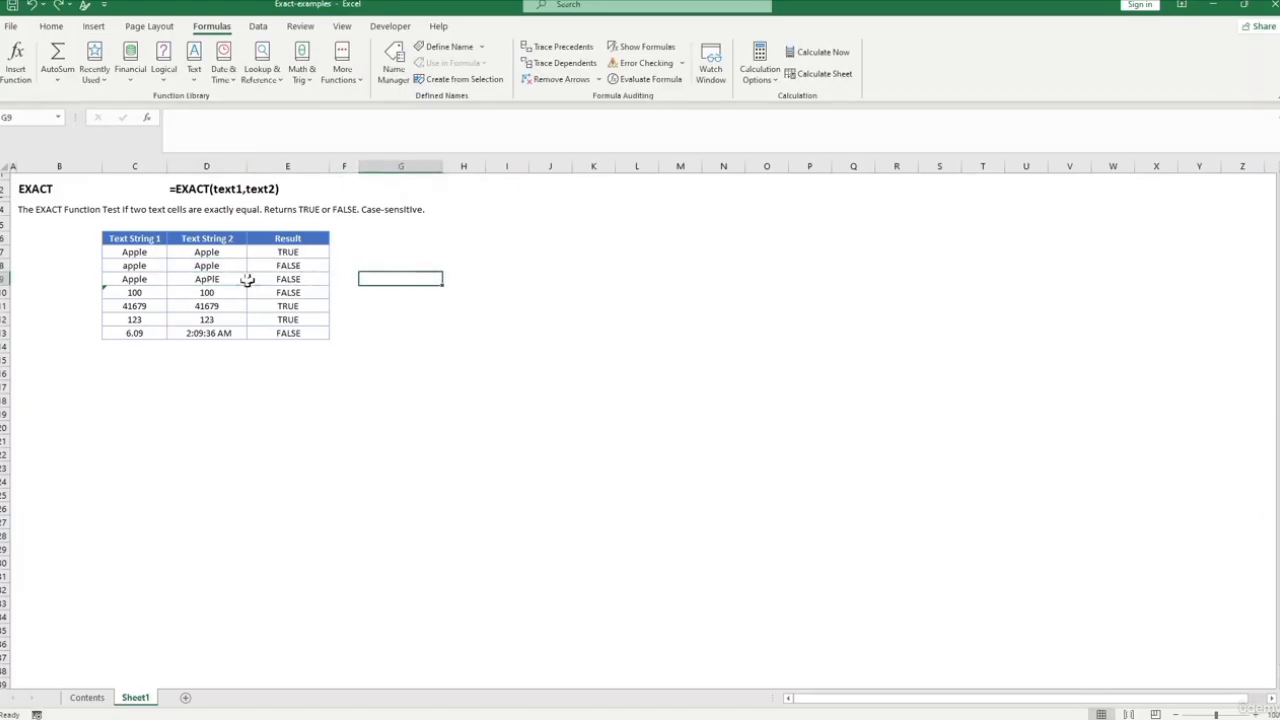
- Examine the letter case of the text strings in rows 8 and 9 against their EXACT results
left_click(197, 270)
left_click(175, 123)
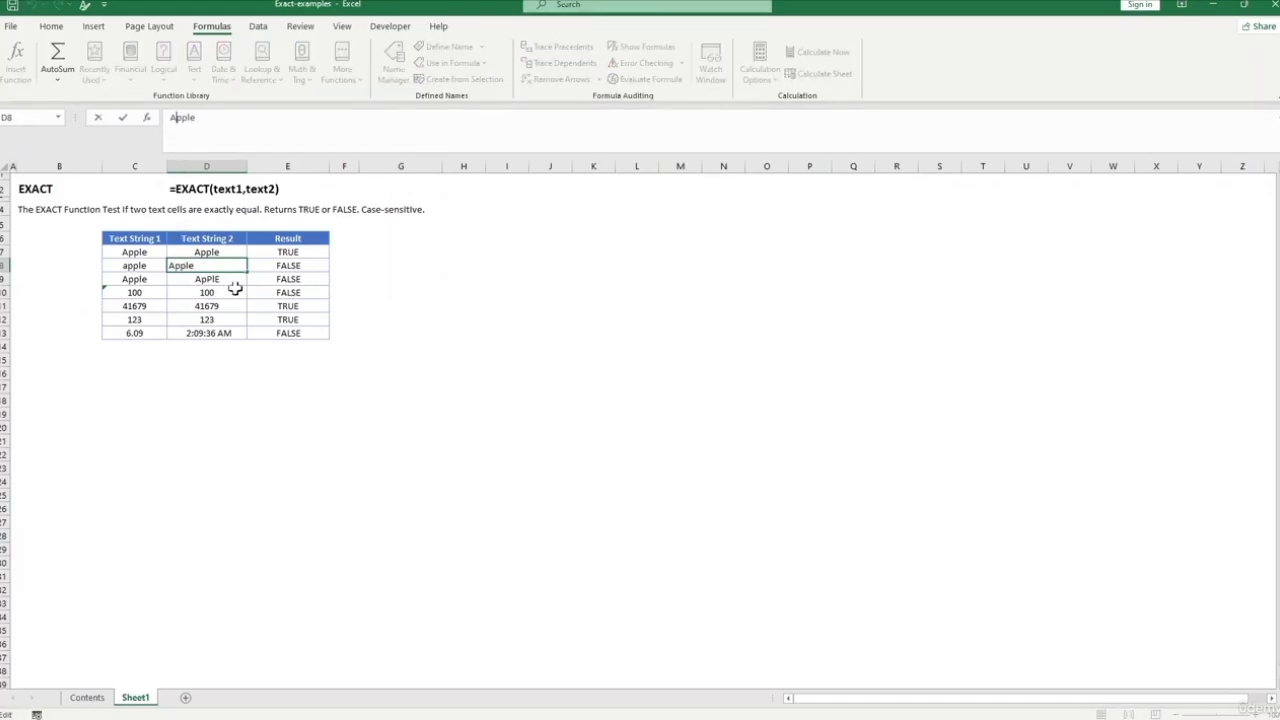
left_click(300, 266)
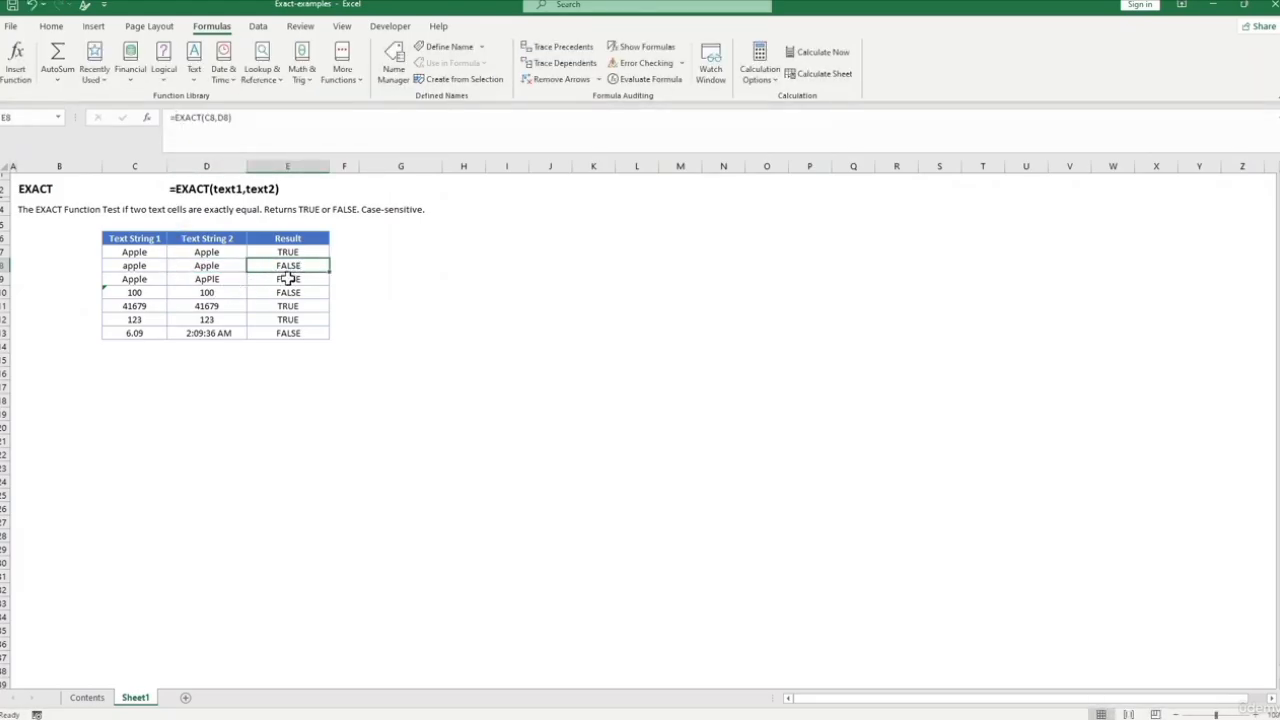
left_click(297, 281)
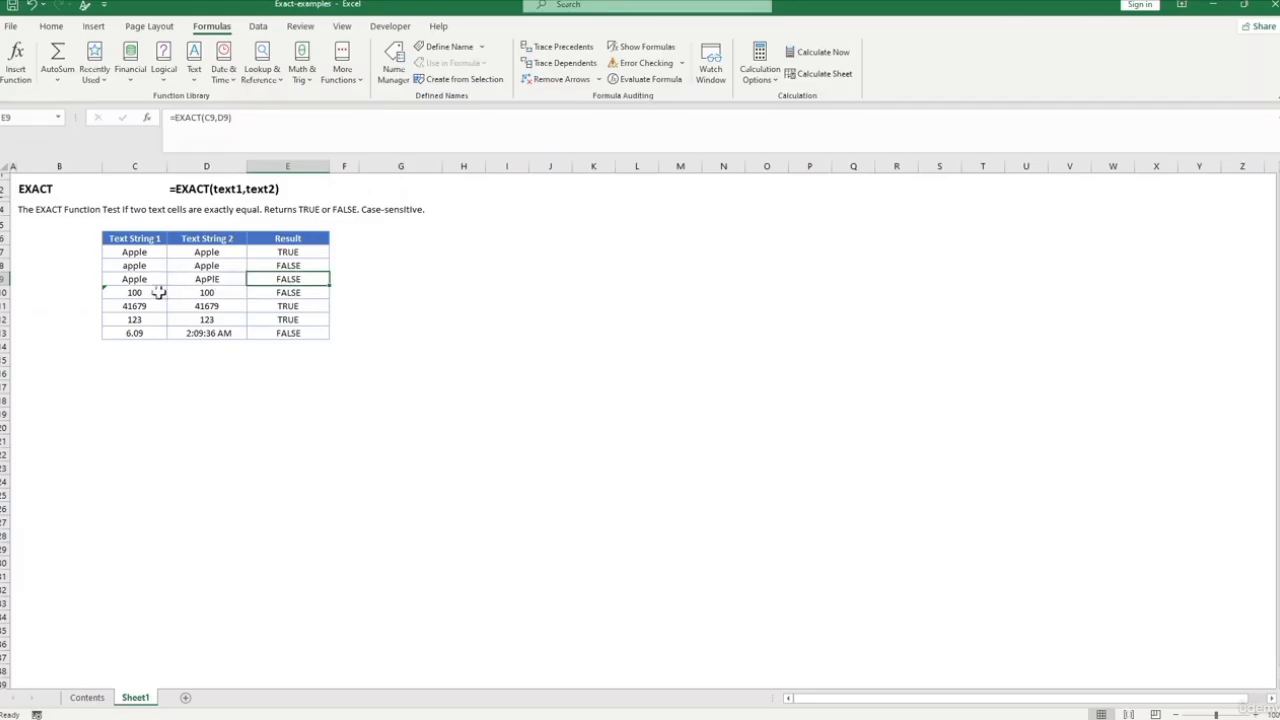
left_click(206, 280)
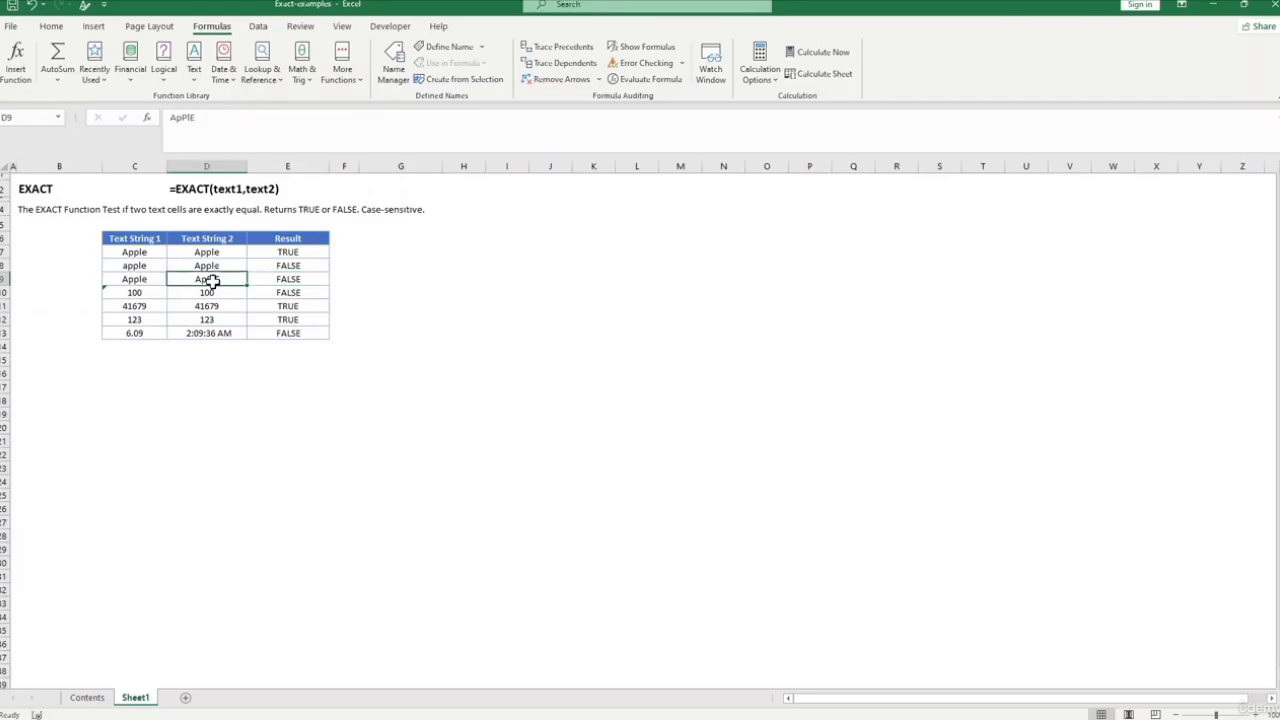
left_click(192, 119)
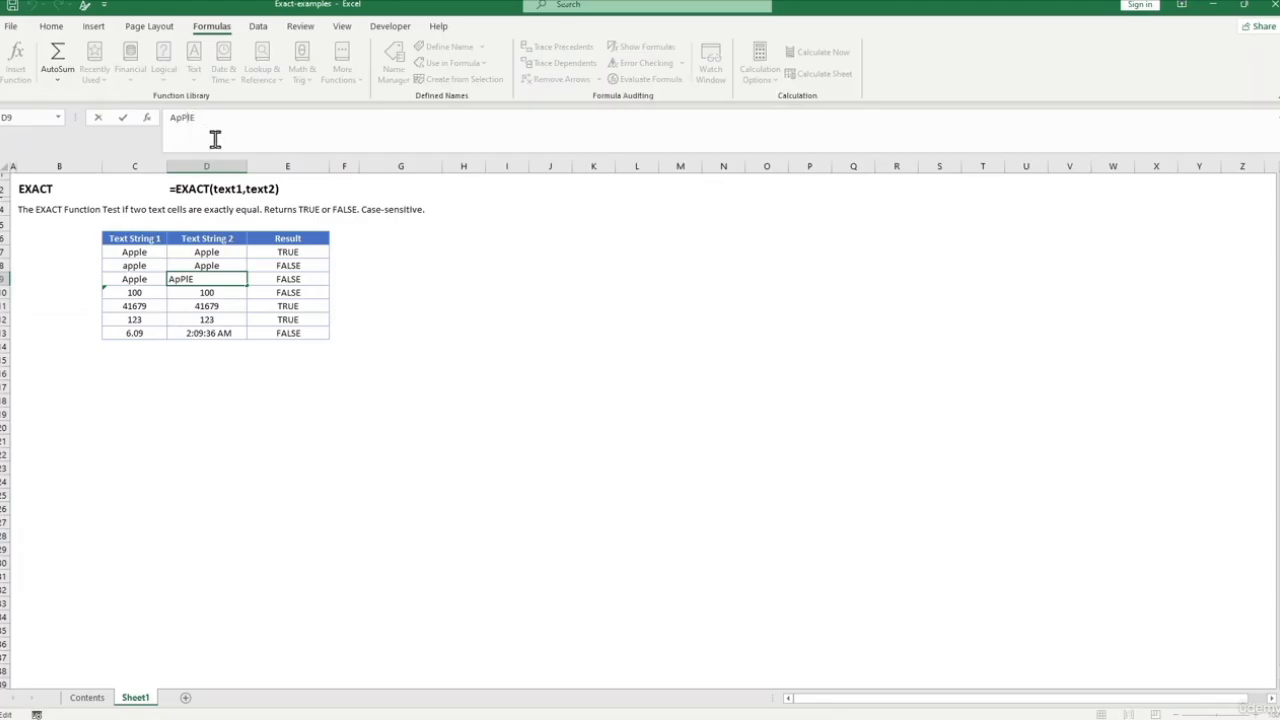
key("Escape")
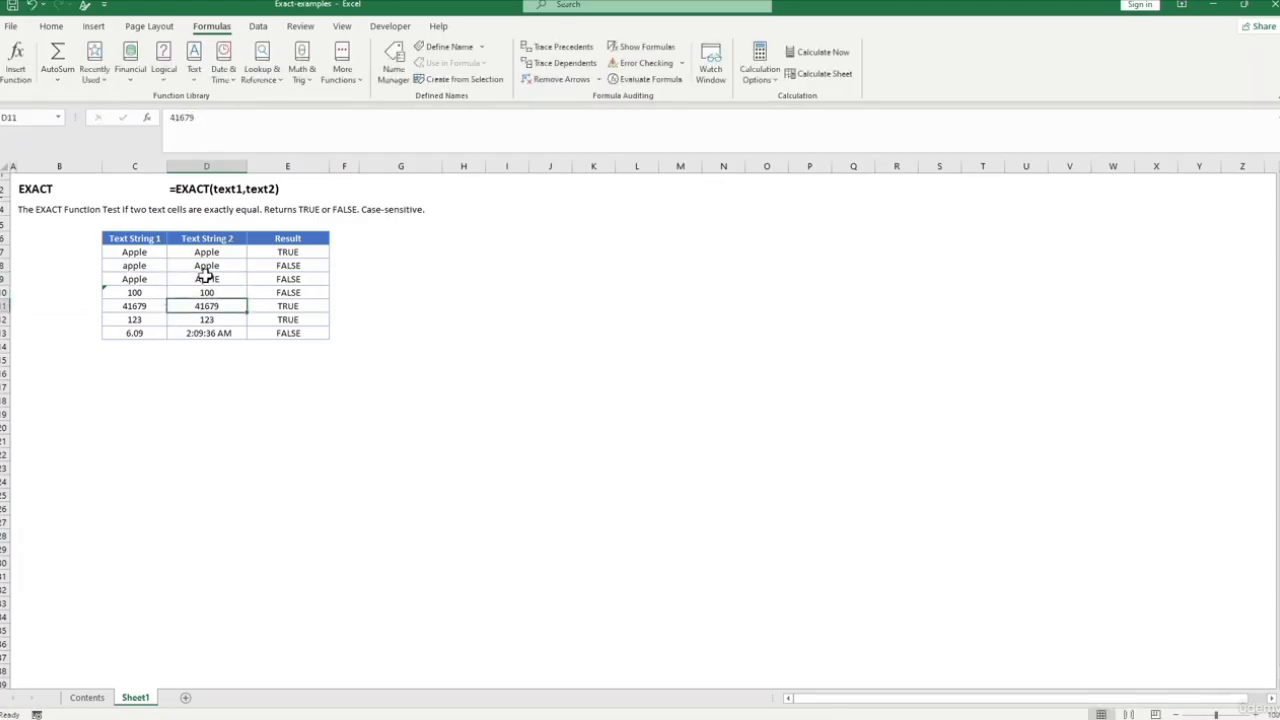
left_click(188, 118)
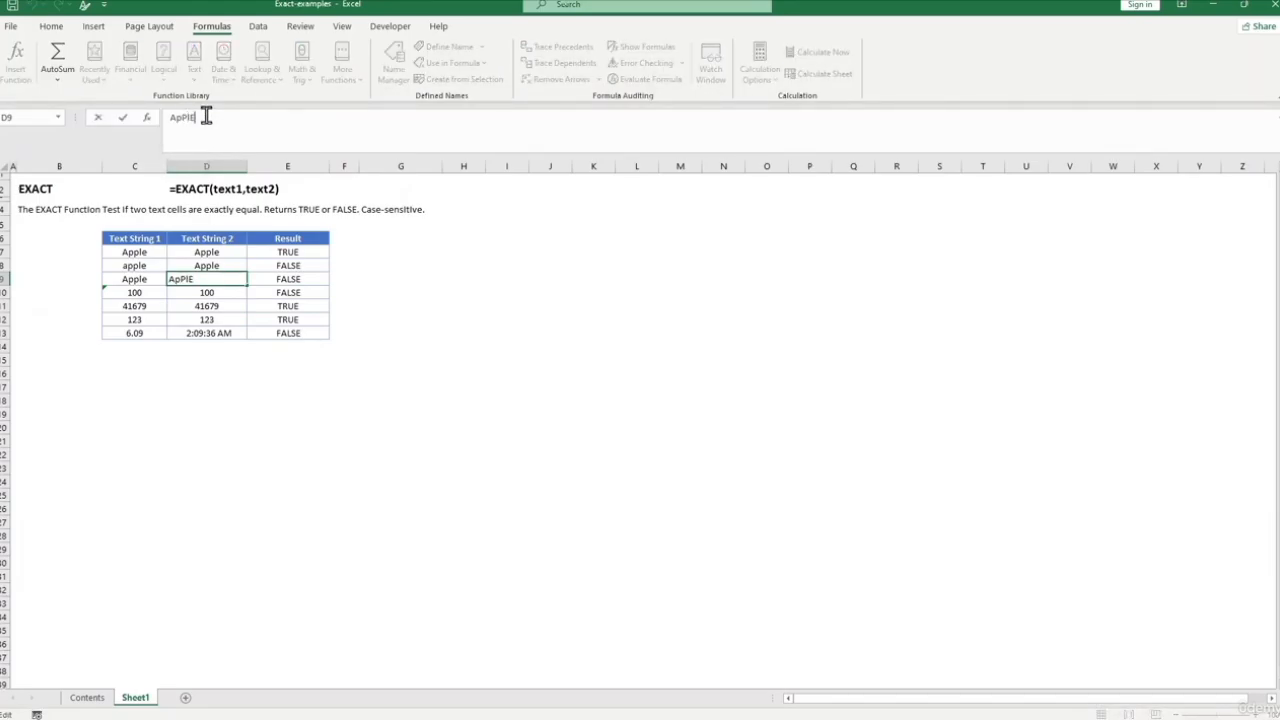
left_click(152, 280)
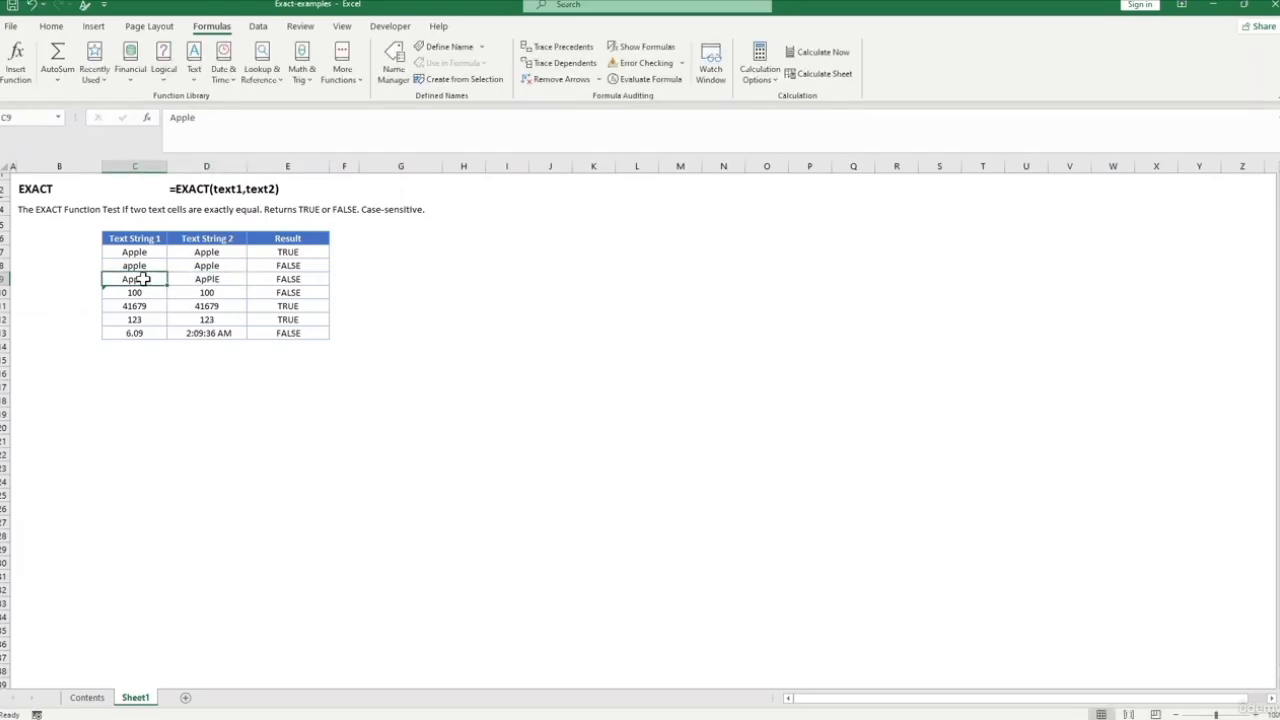
left_click(238, 280)
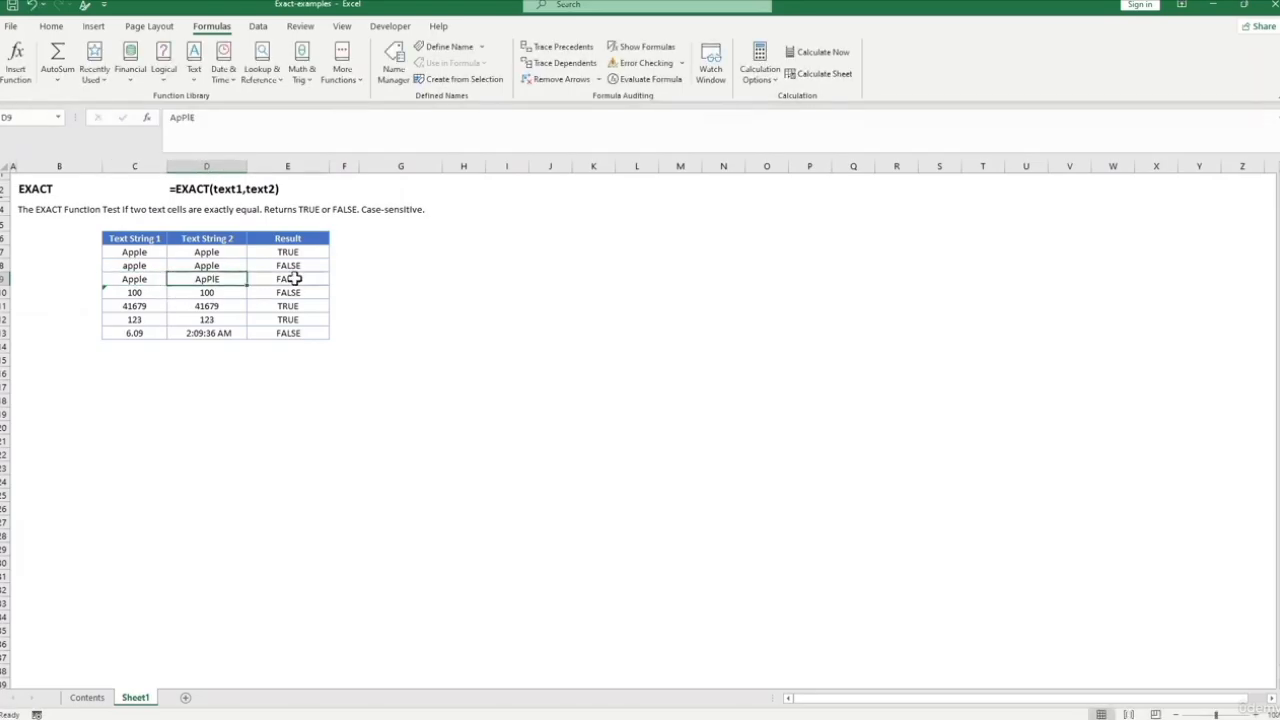
left_click(295, 279)
left_click(391, 317)
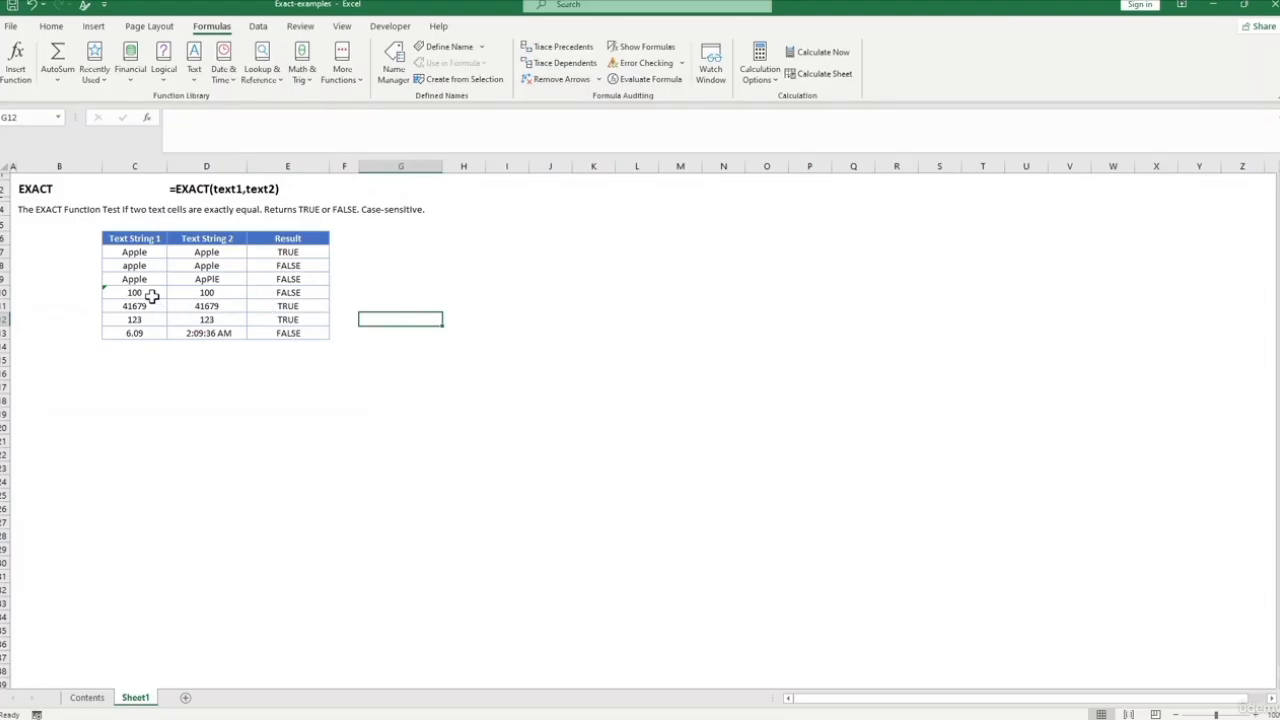
- Examine the stored values behind the row 10 text strings in C10 and D10 against their EXACT result
left_click(304, 295)
left_click(298, 386)
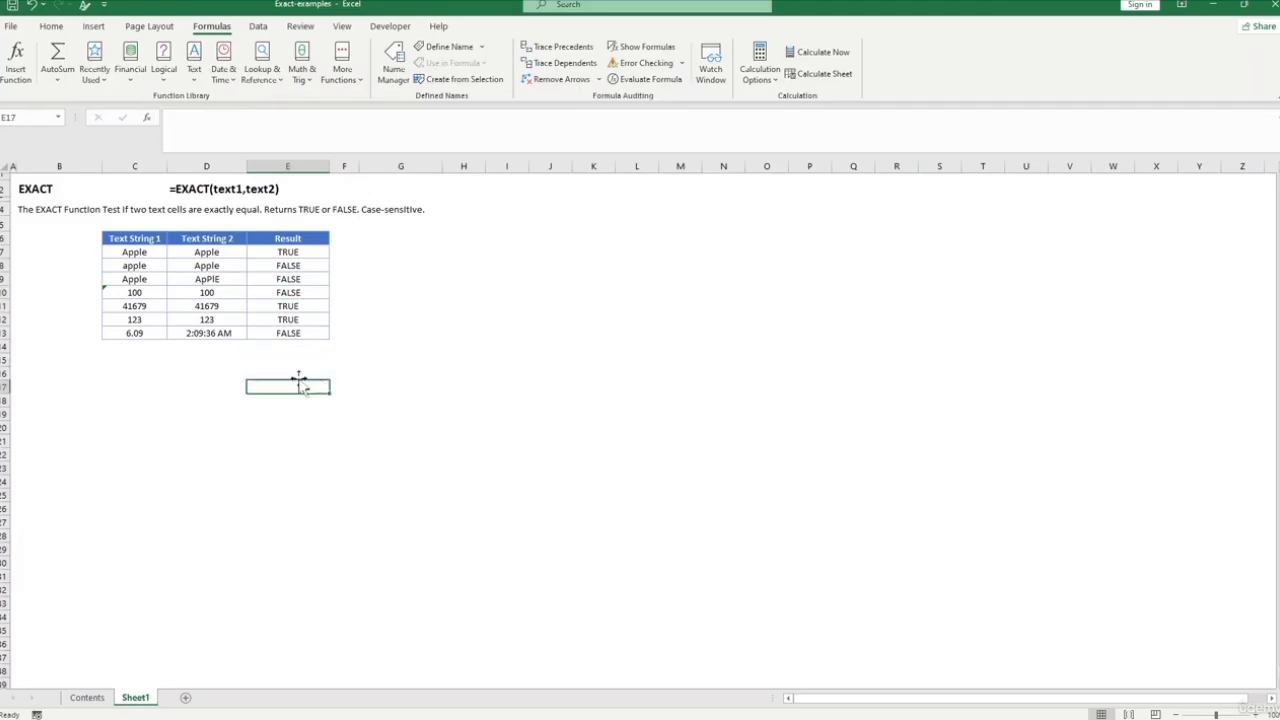
left_click(146, 293)
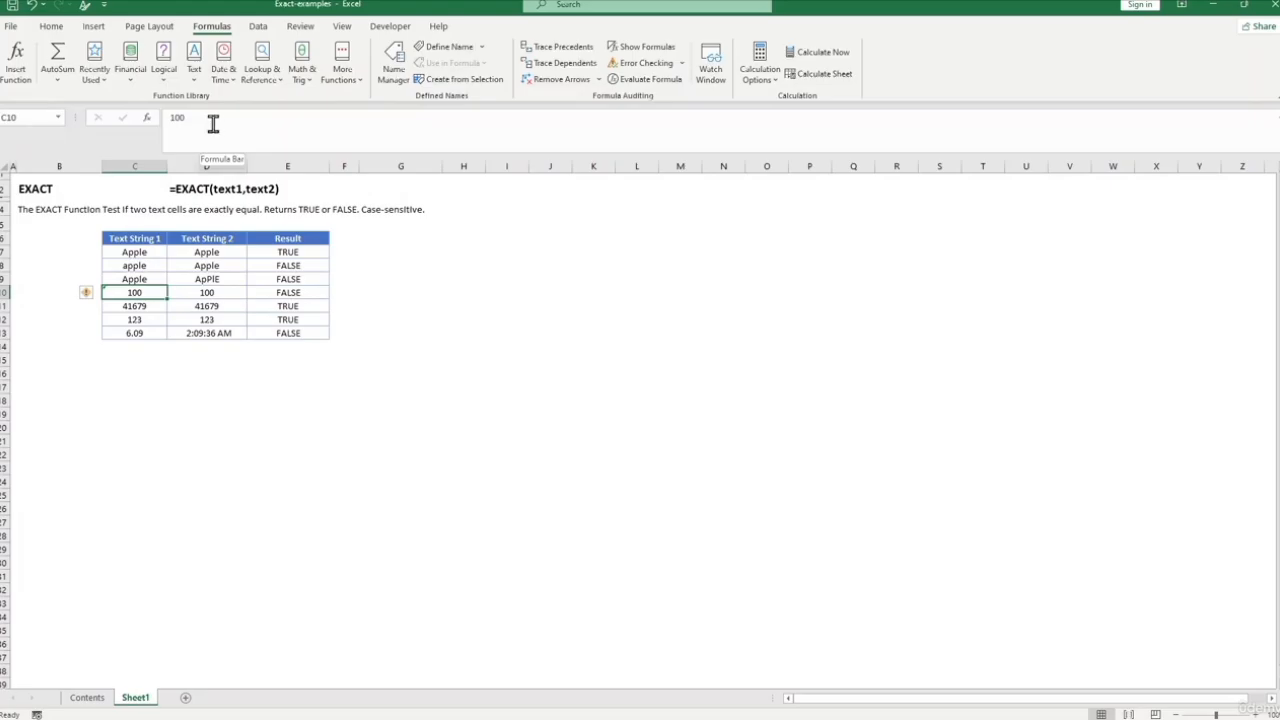
left_click(204, 292)
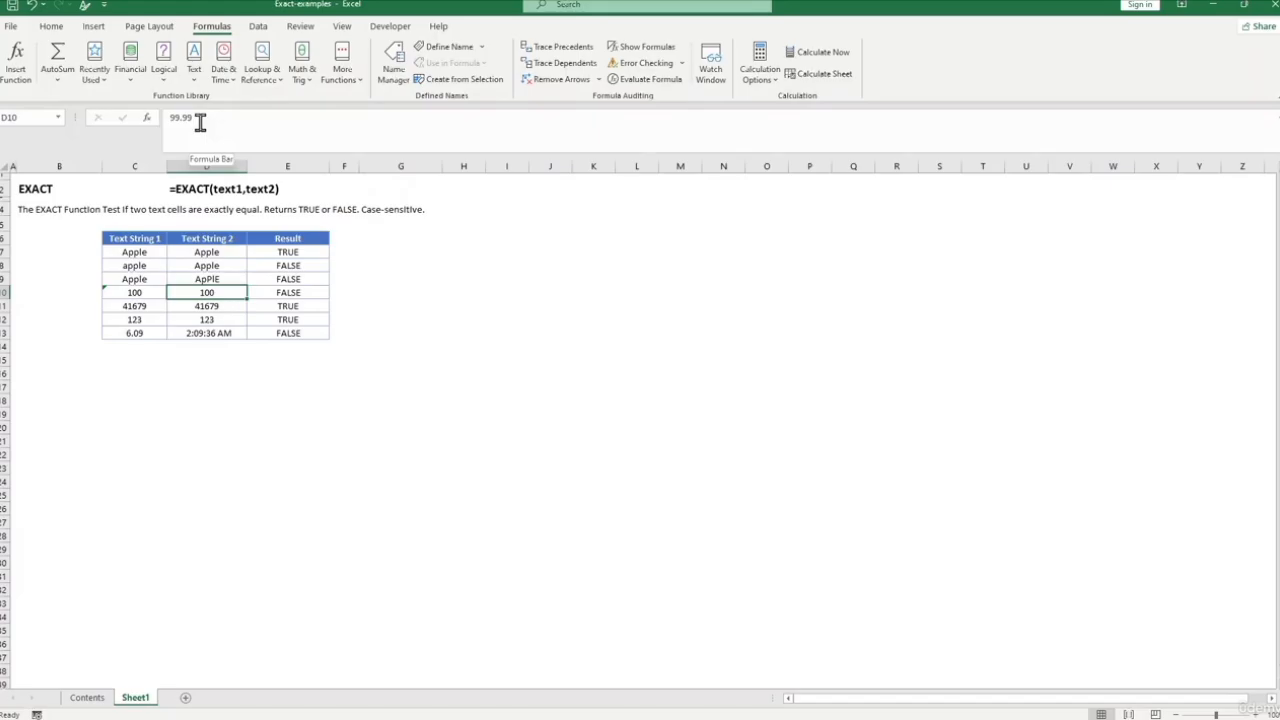
left_click(372, 308)
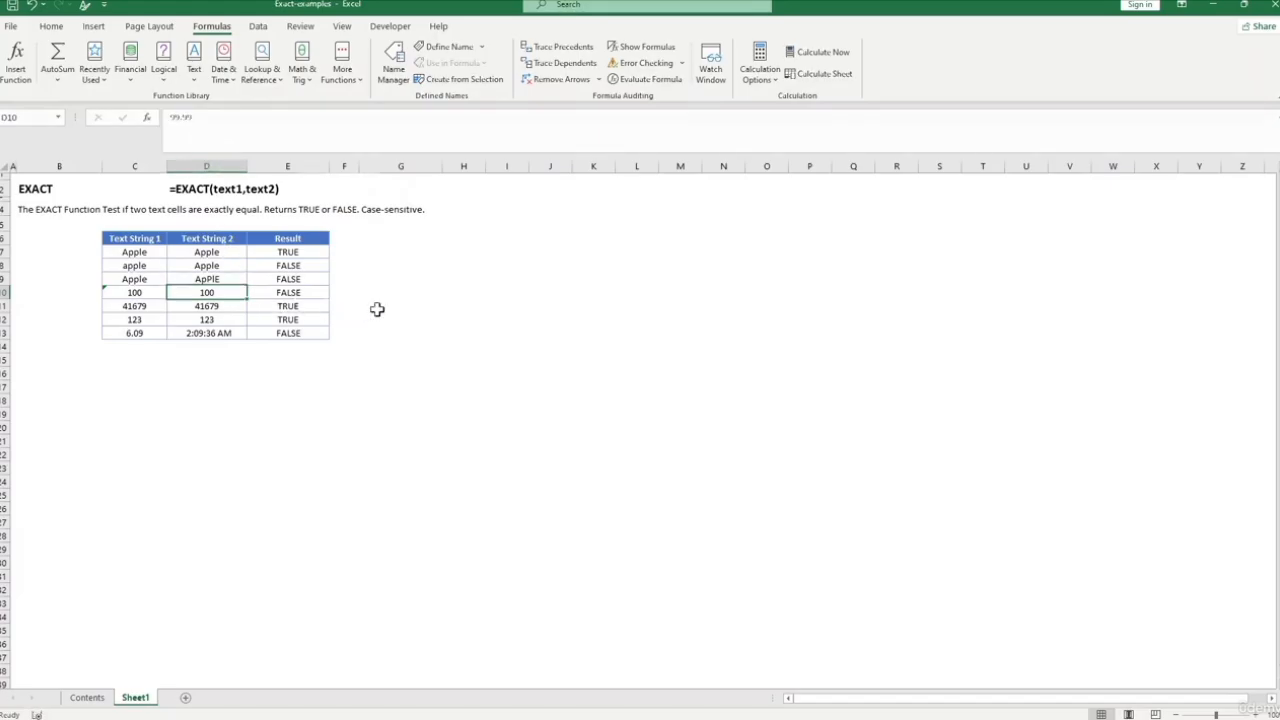
left_click(228, 293)
left_click(299, 292)
left_click(236, 293)
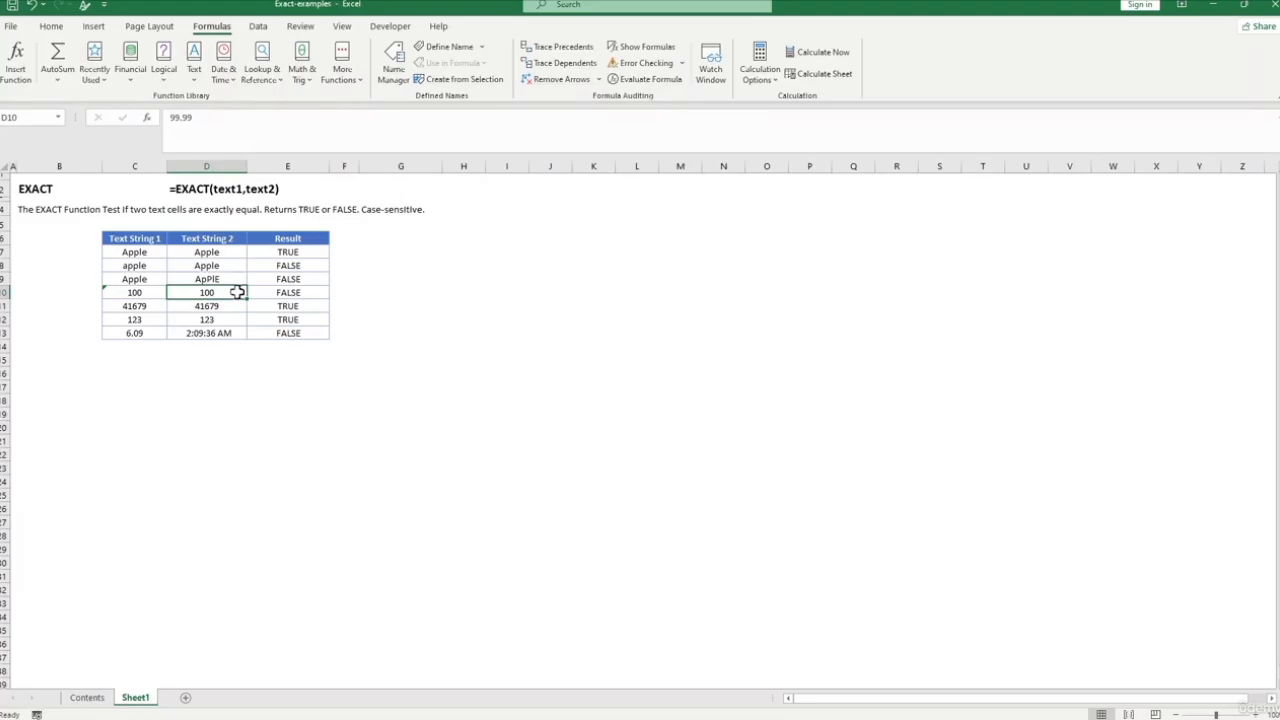
left_click(362, 307)
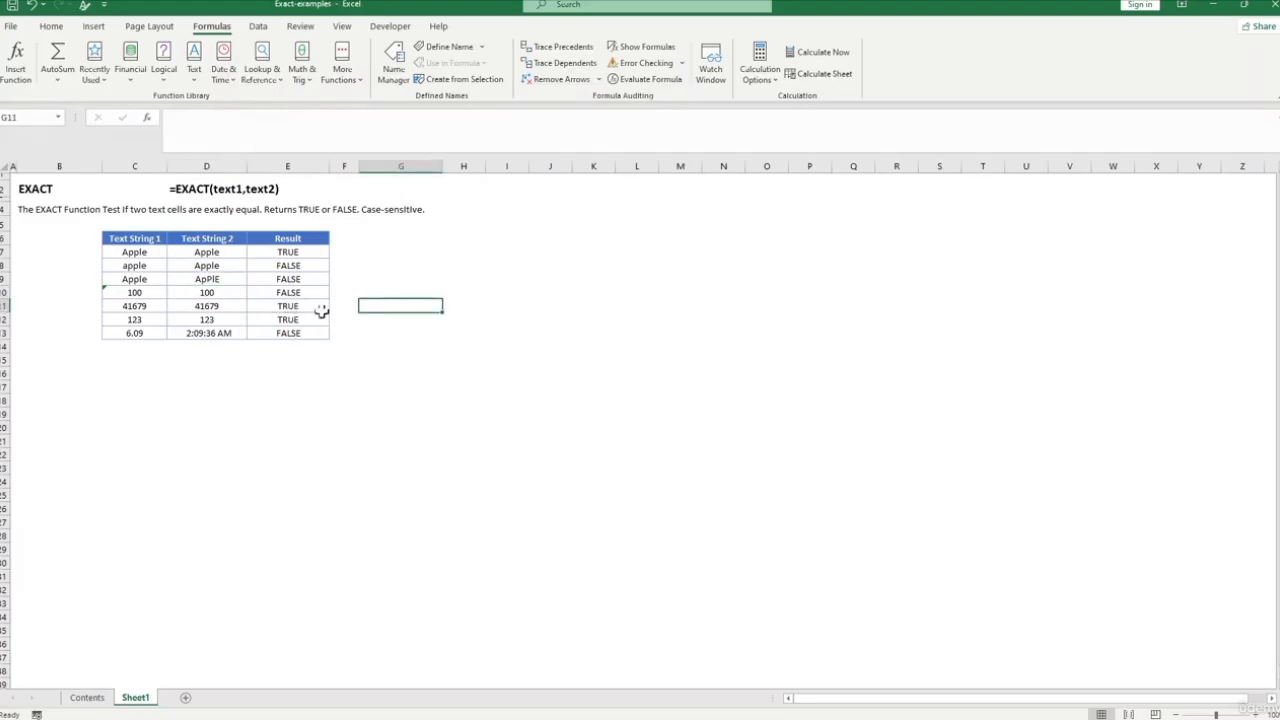
- Compare the row 11 text strings in C11 and D11 with the EXACT formula result in E11
key("Left")
key("Left")
key("Left")
key("Left")
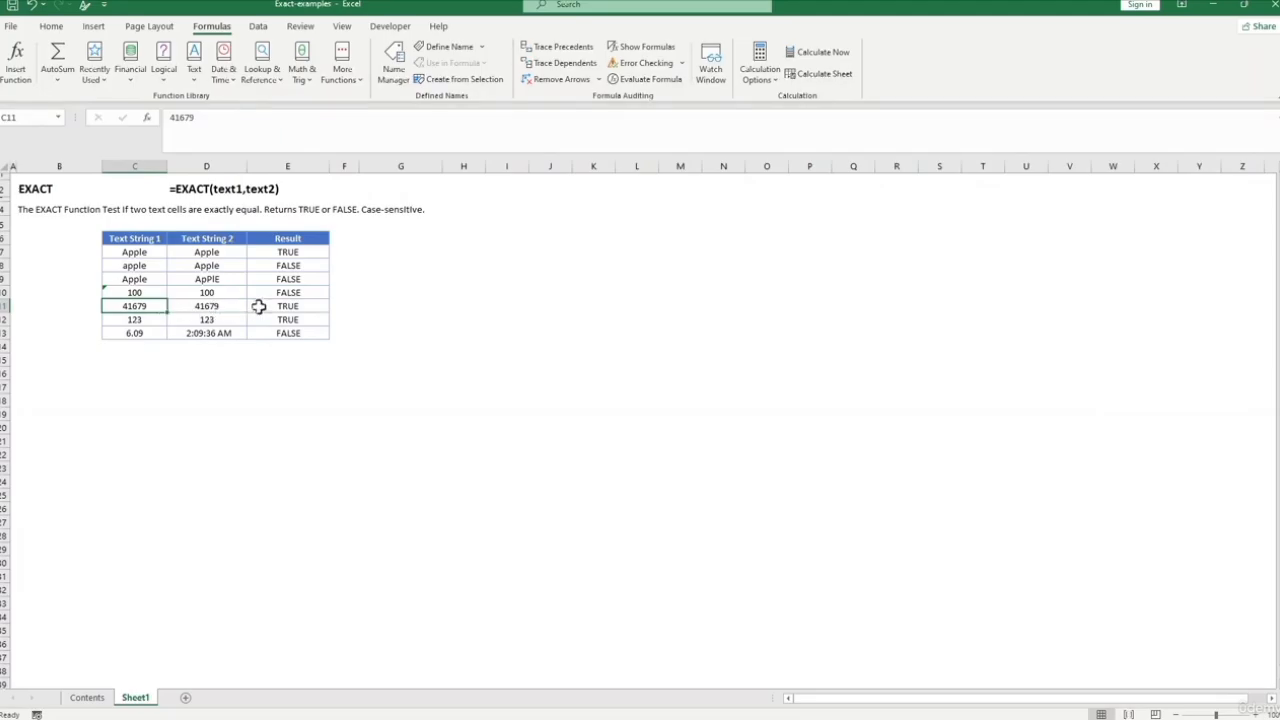
left_click(280, 306)
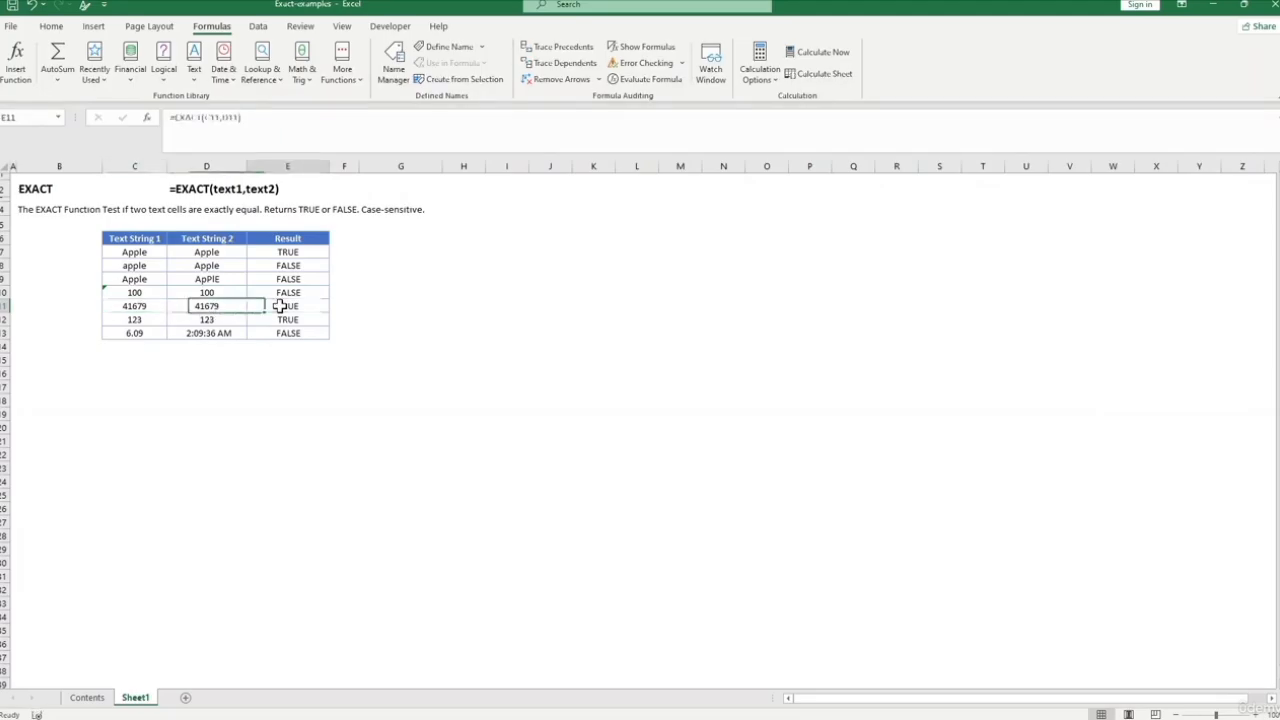
left_click(366, 315)
left_click(288, 306)
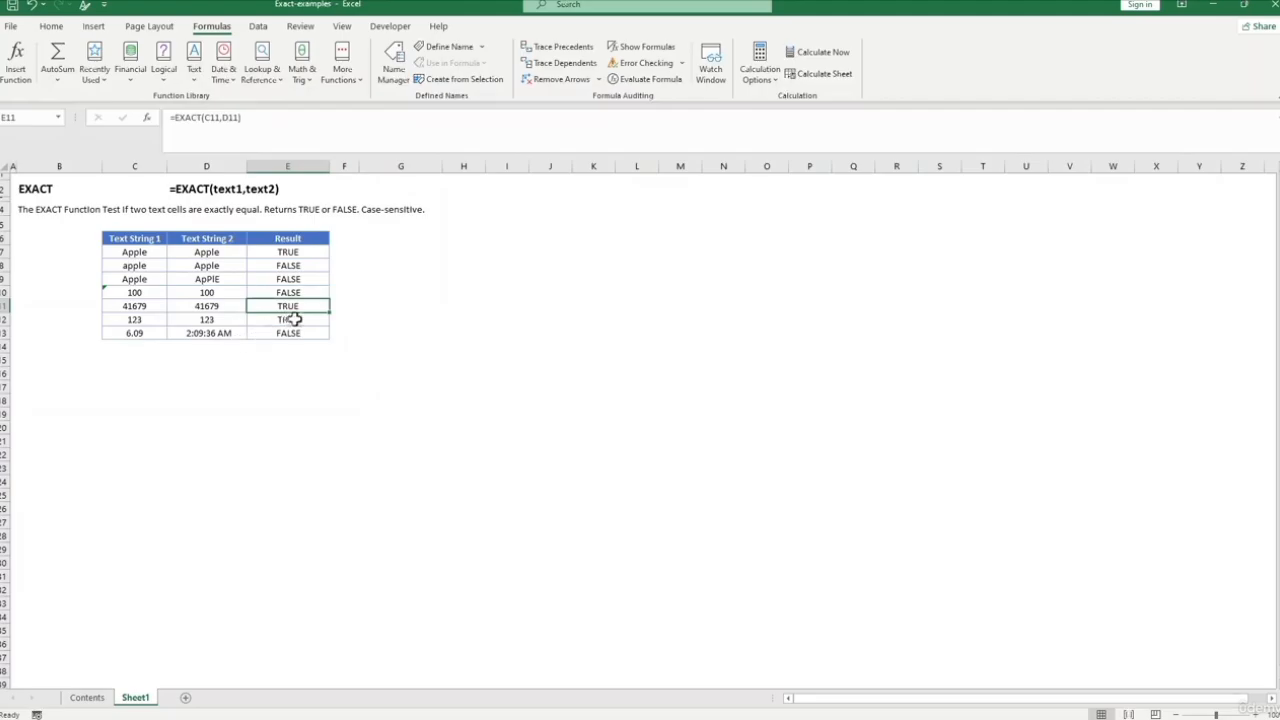
- Check the row 12 text strings in C12 and D12 against their EXACT result in E12
left_click(295, 318)
left_click(141, 320)
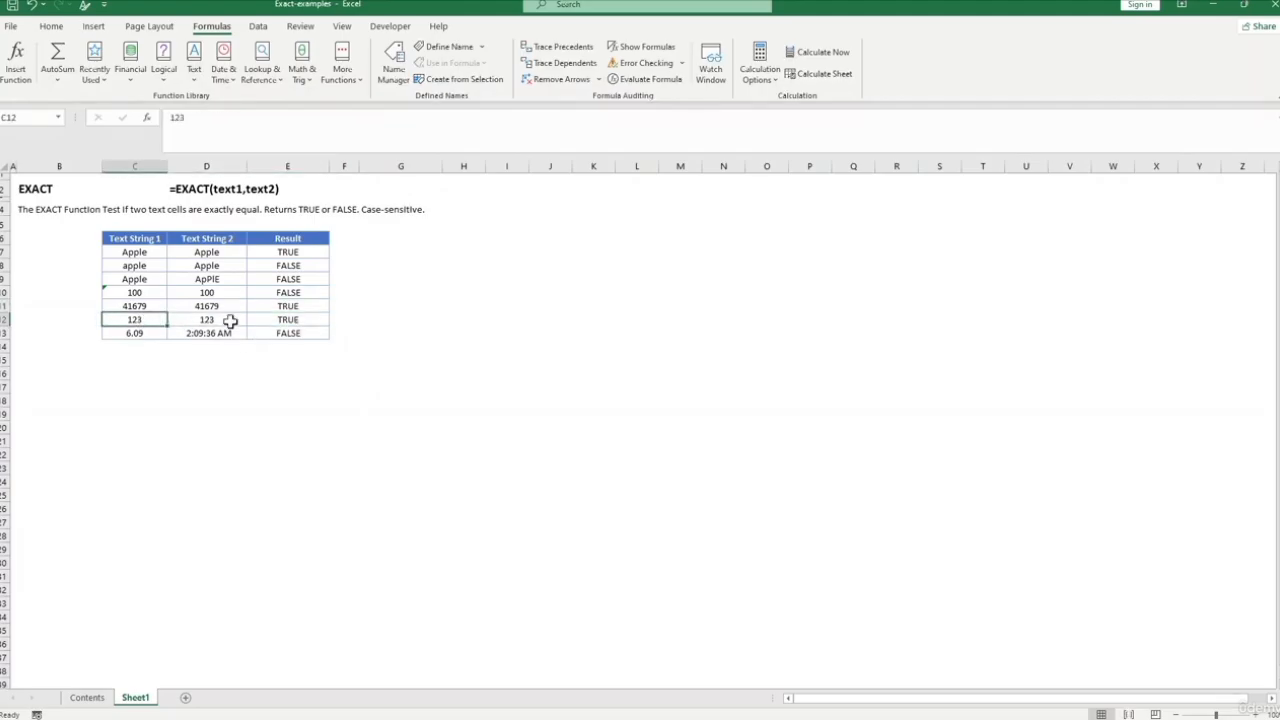
left_click(222, 320)
left_click(145, 320)
left_click(208, 320)
left_click(298, 320)
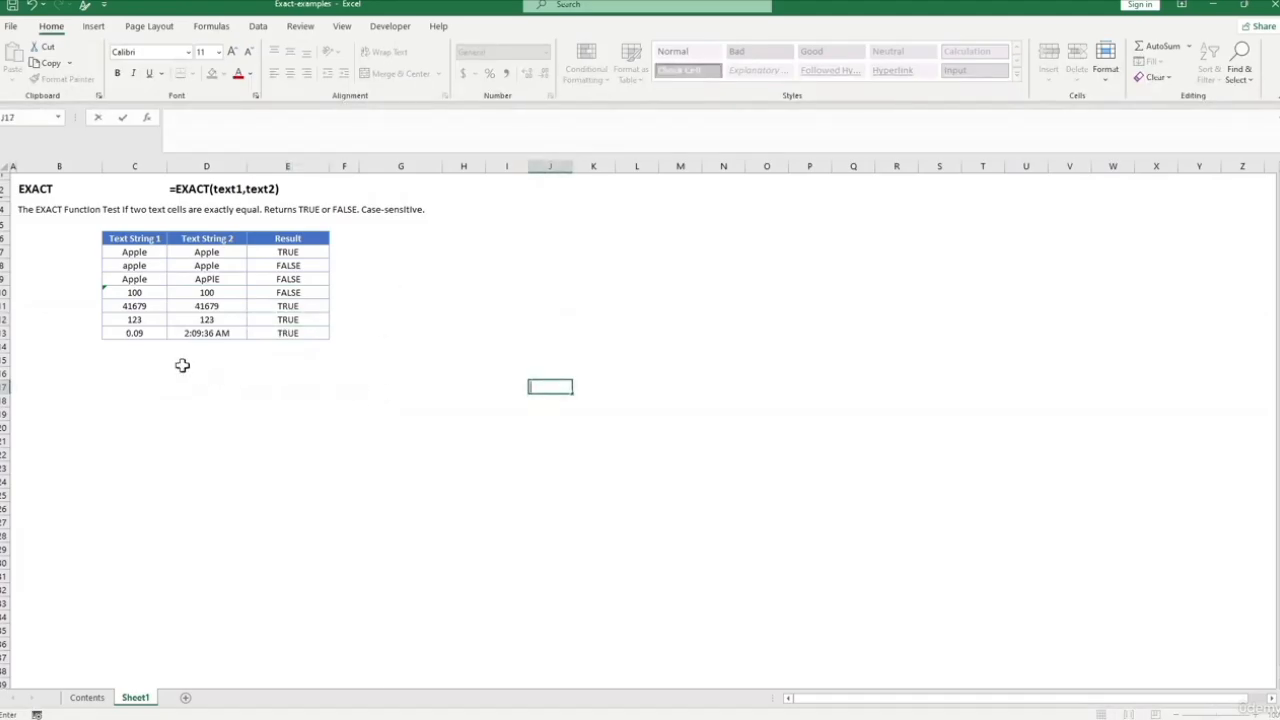
left_click(288, 384)
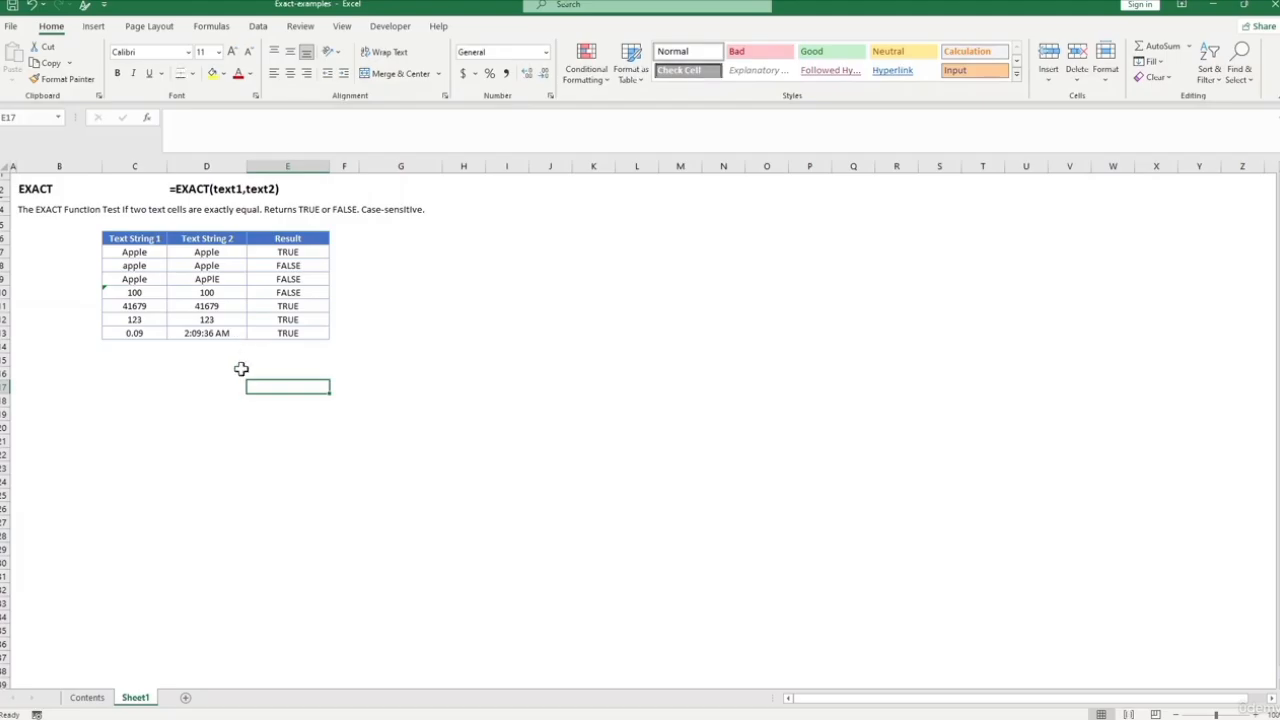
key("Up")
key("Right")
key("Right")
key("Right")
left_click(303, 360)
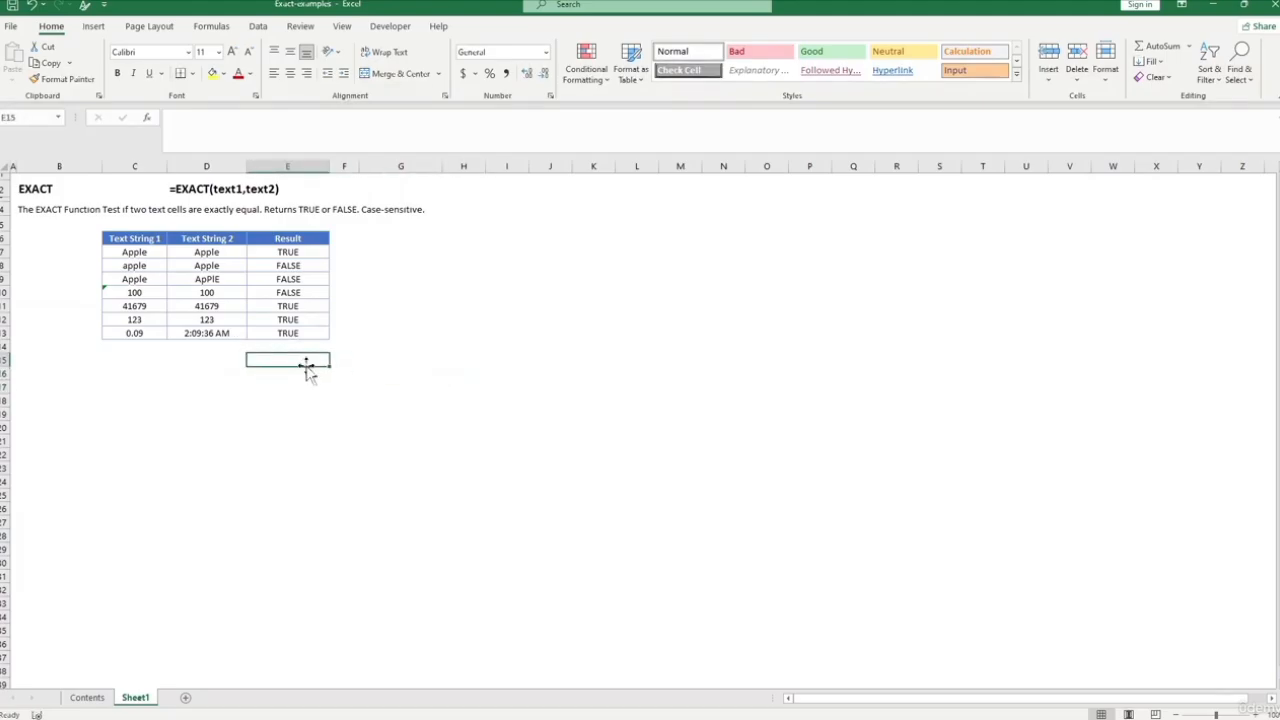
left_click(266, 423)
- Try the Time number format on C13 to match the display of D13, and undo the format change
left_click(204, 336)
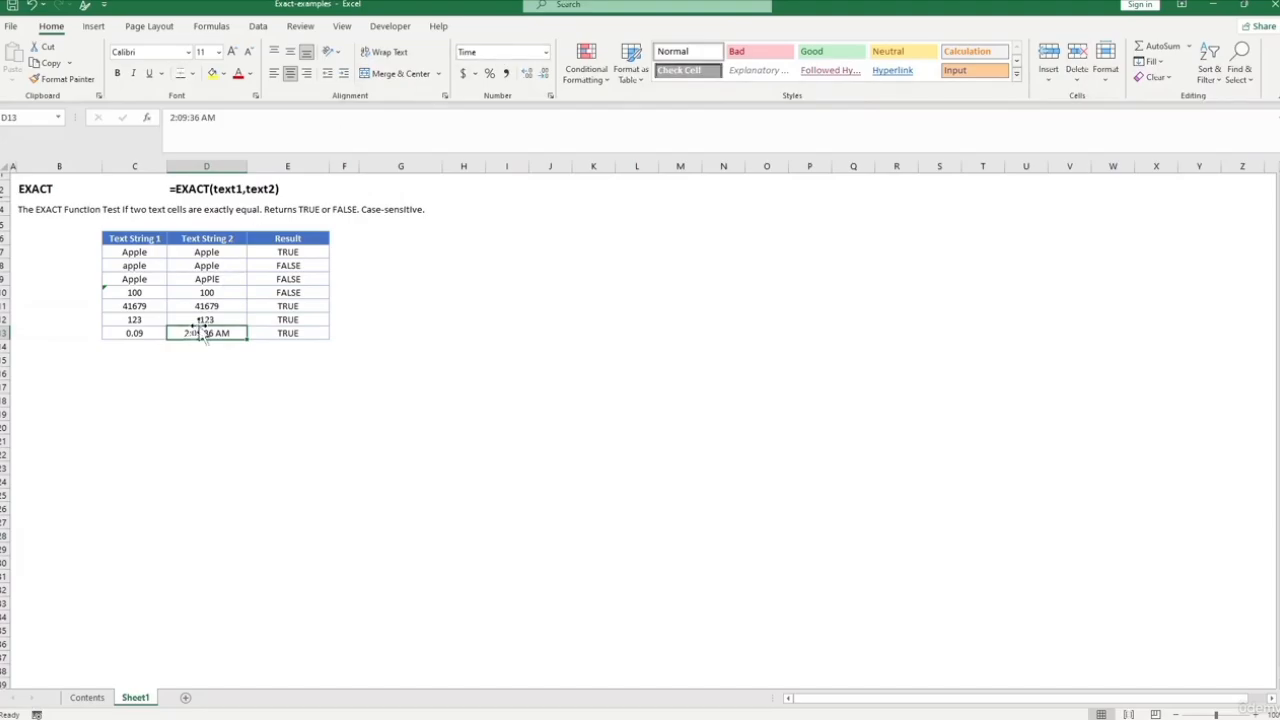
left_click(150, 334)
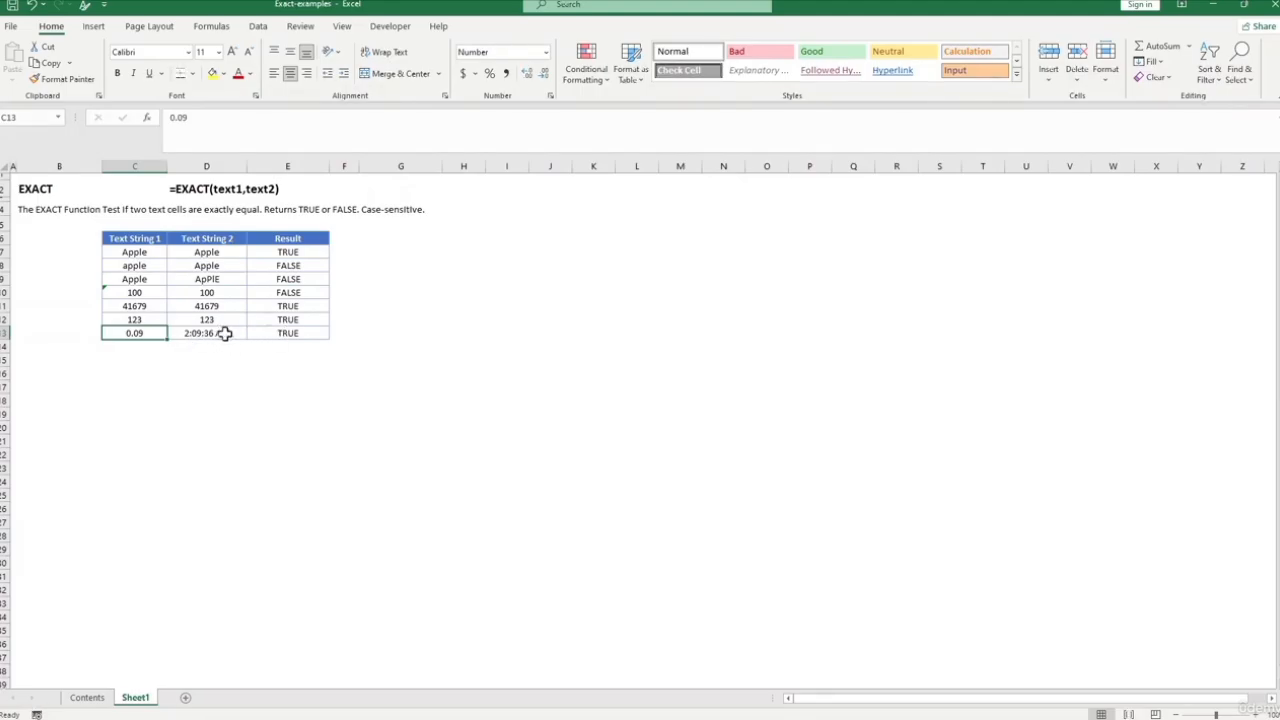
left_click(545, 52)
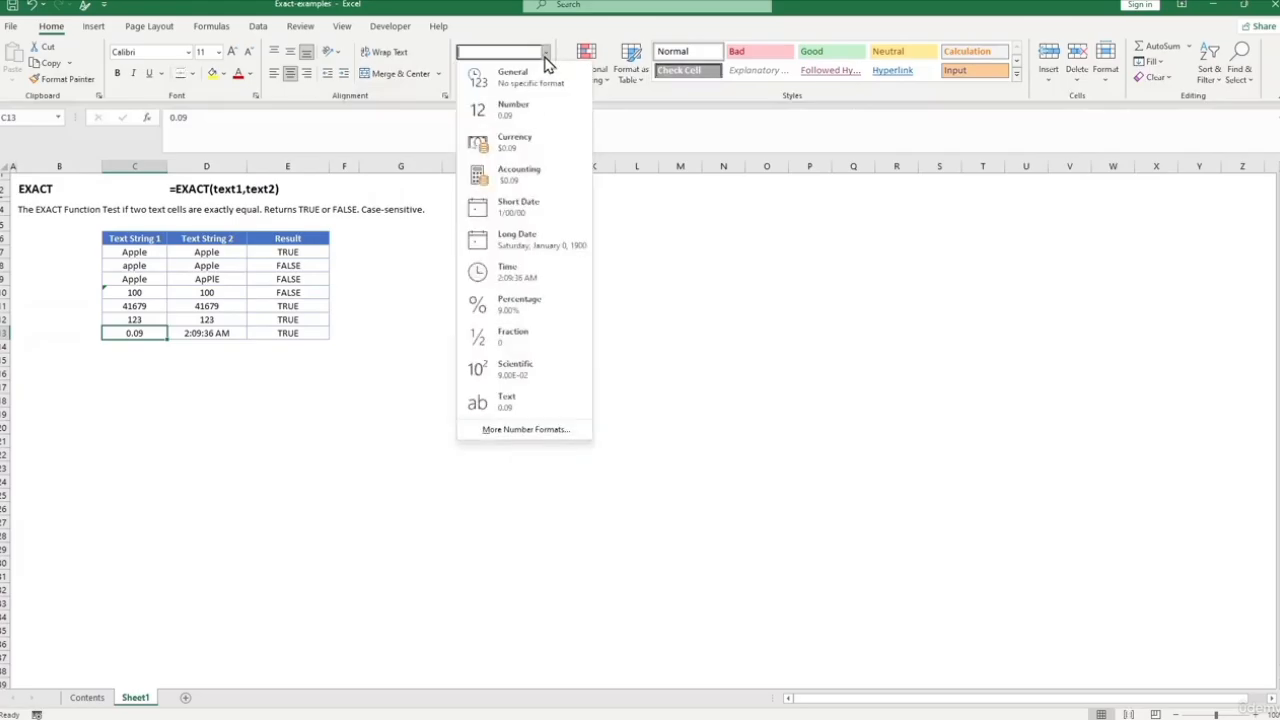
left_click(525, 429)
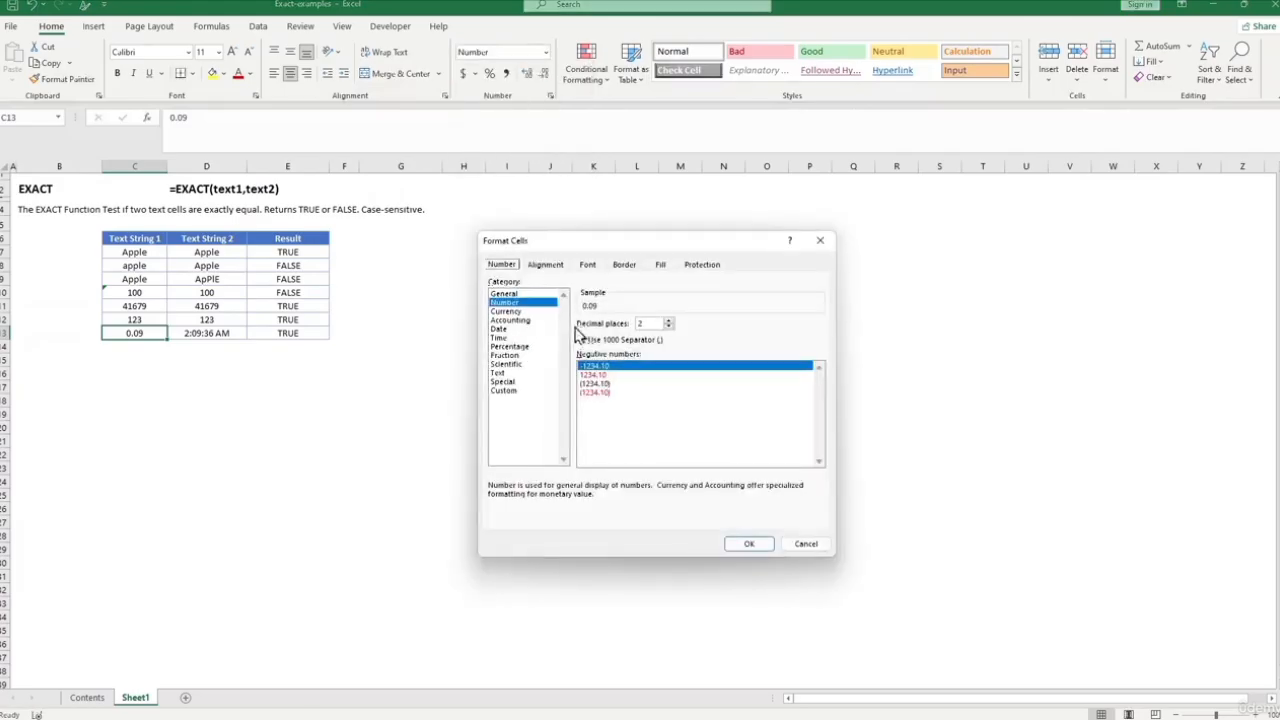
left_click(500, 338)
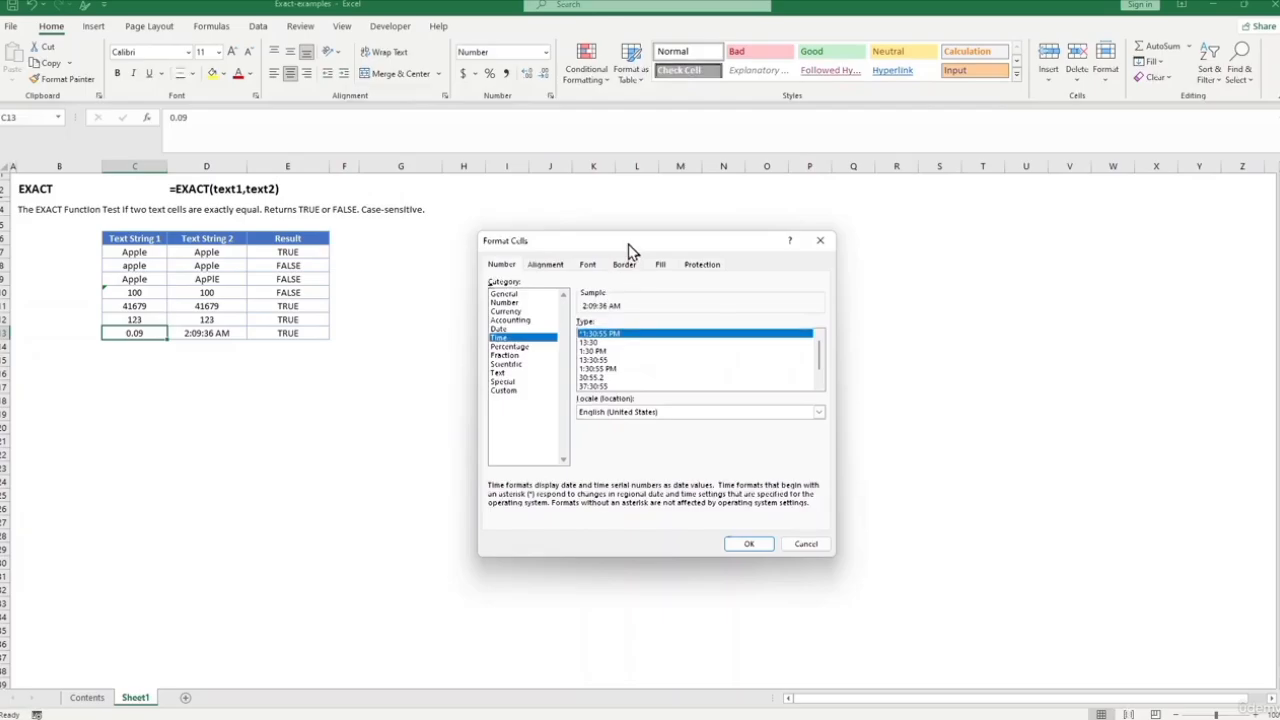
left_click_drag(628, 243, 645, 236)
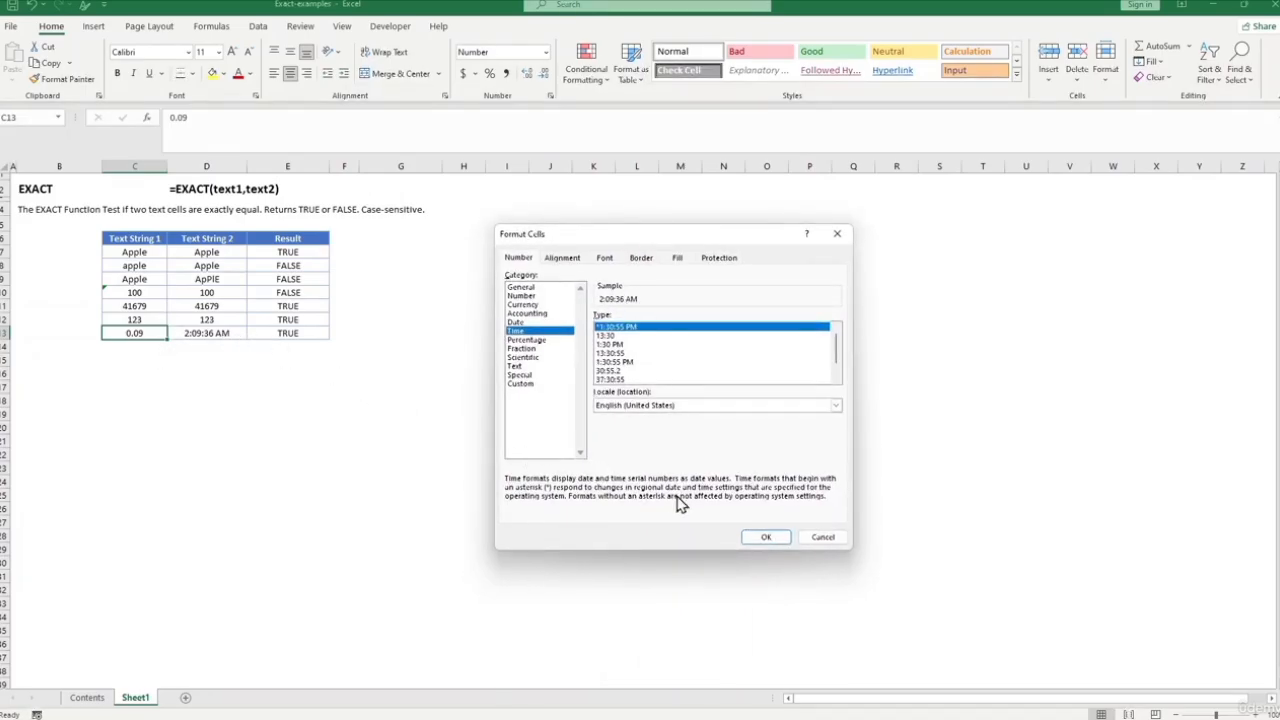
left_click(766, 537)
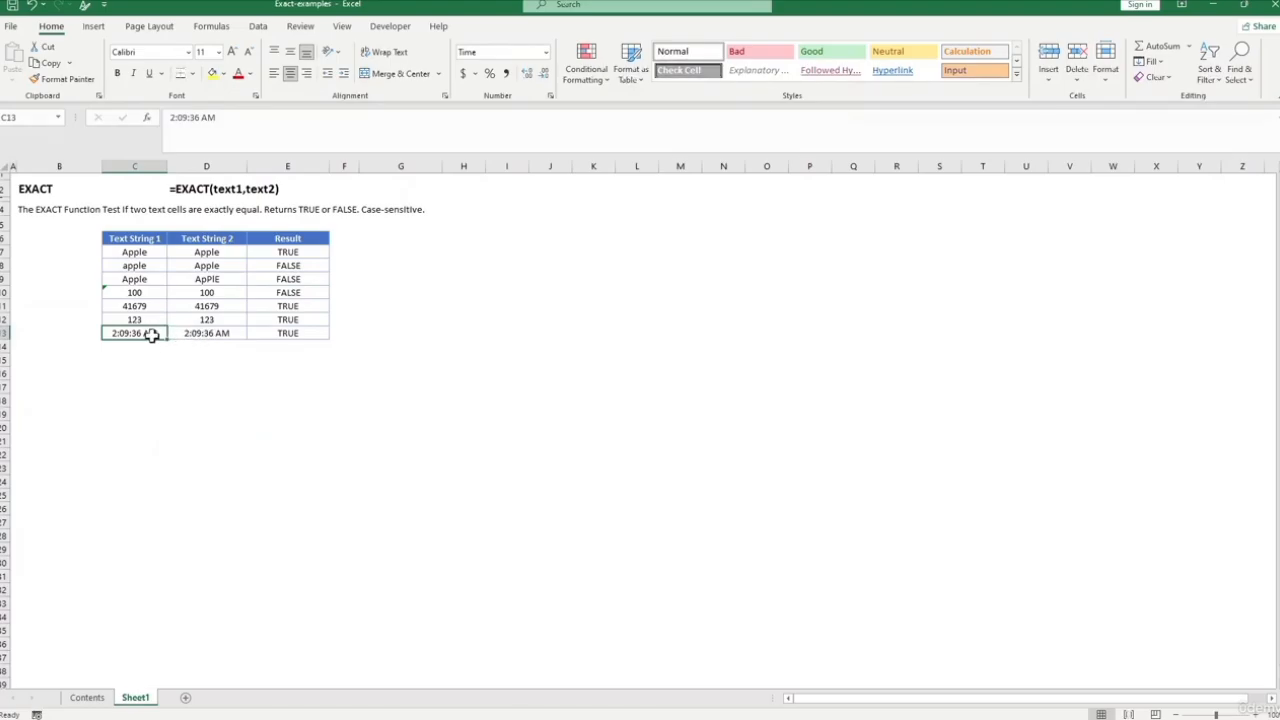
key("ctrl+shift+1")
- Format D13 as Number with two decimal places and compare it with C13
left_click(214, 333)
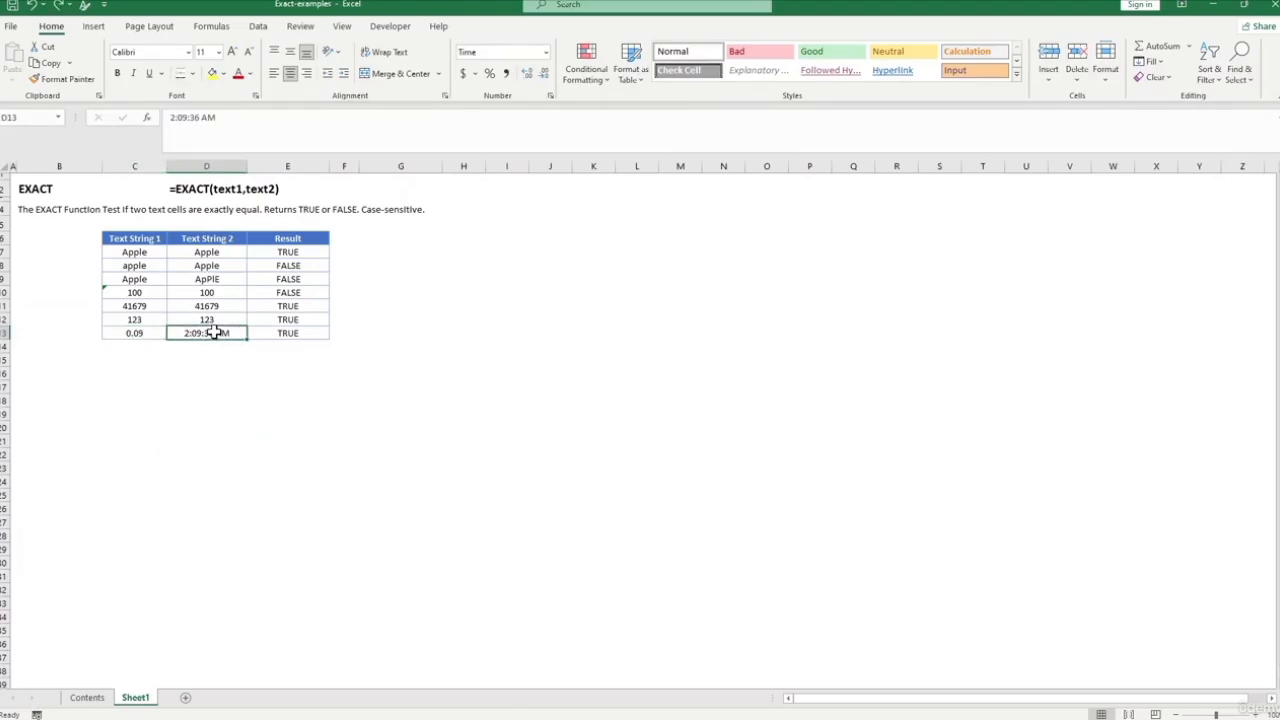
left_click(540, 53)
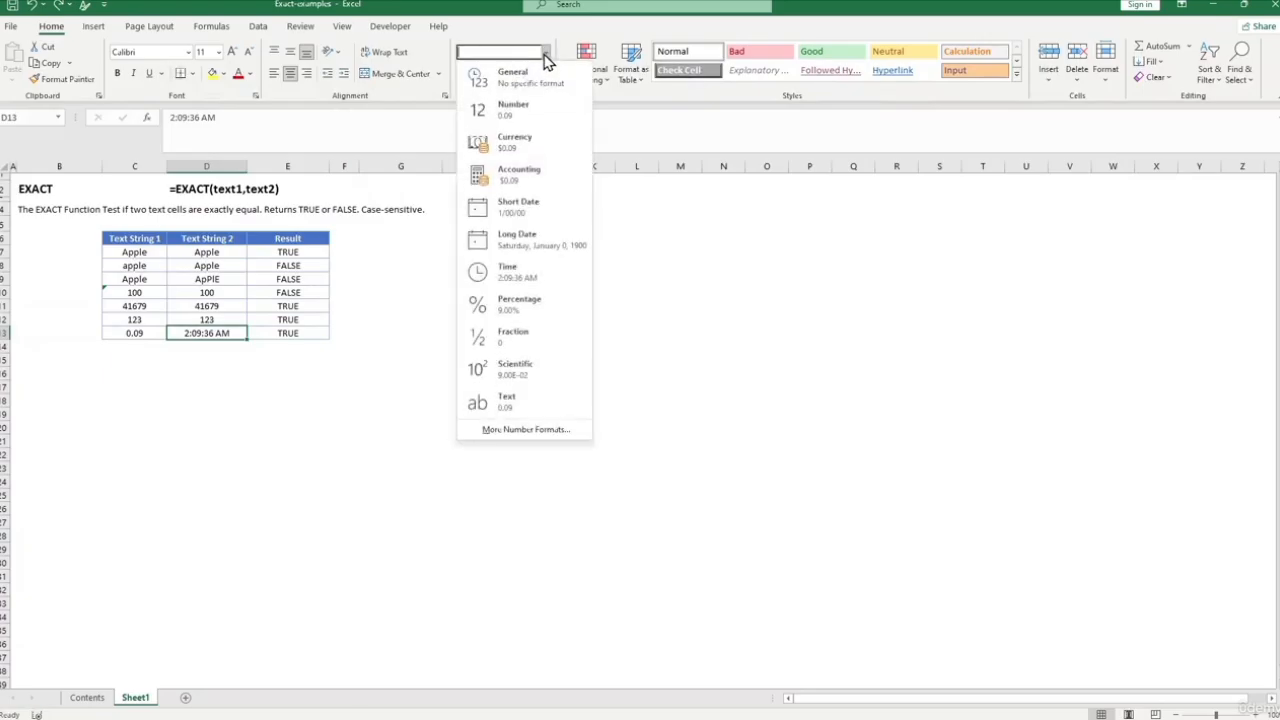
left_click(516, 430)
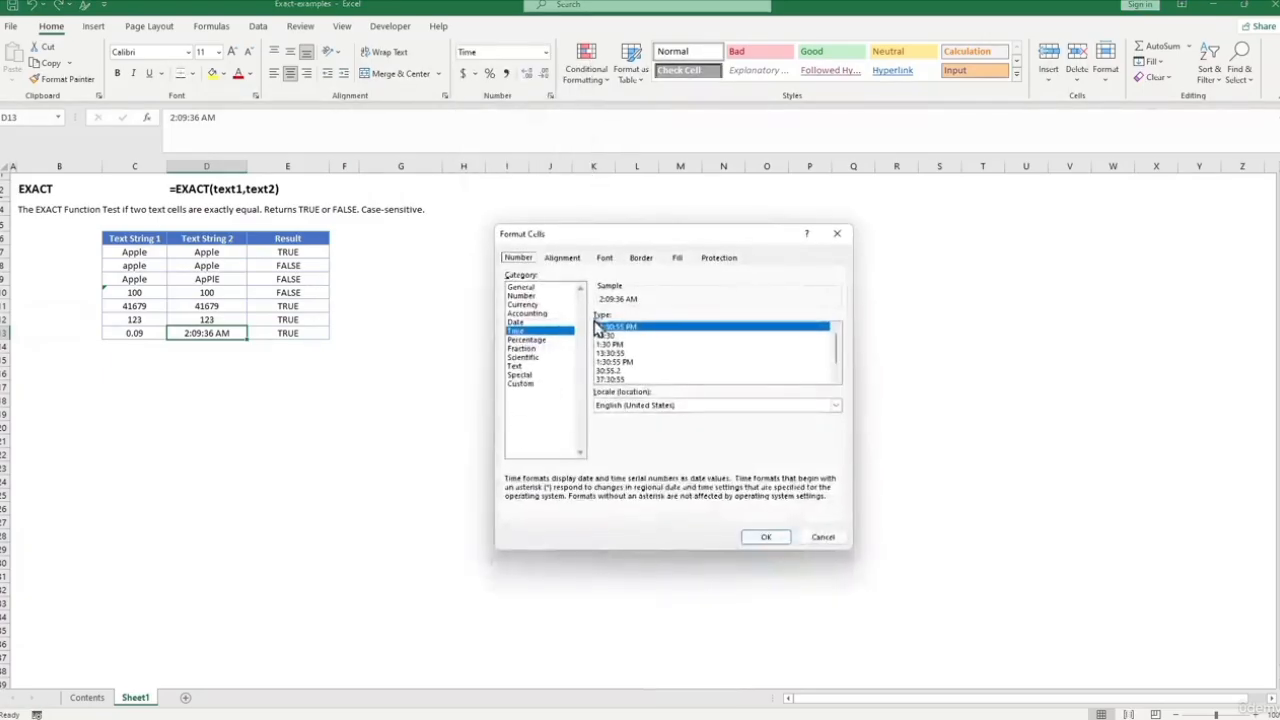
left_click(521, 296)
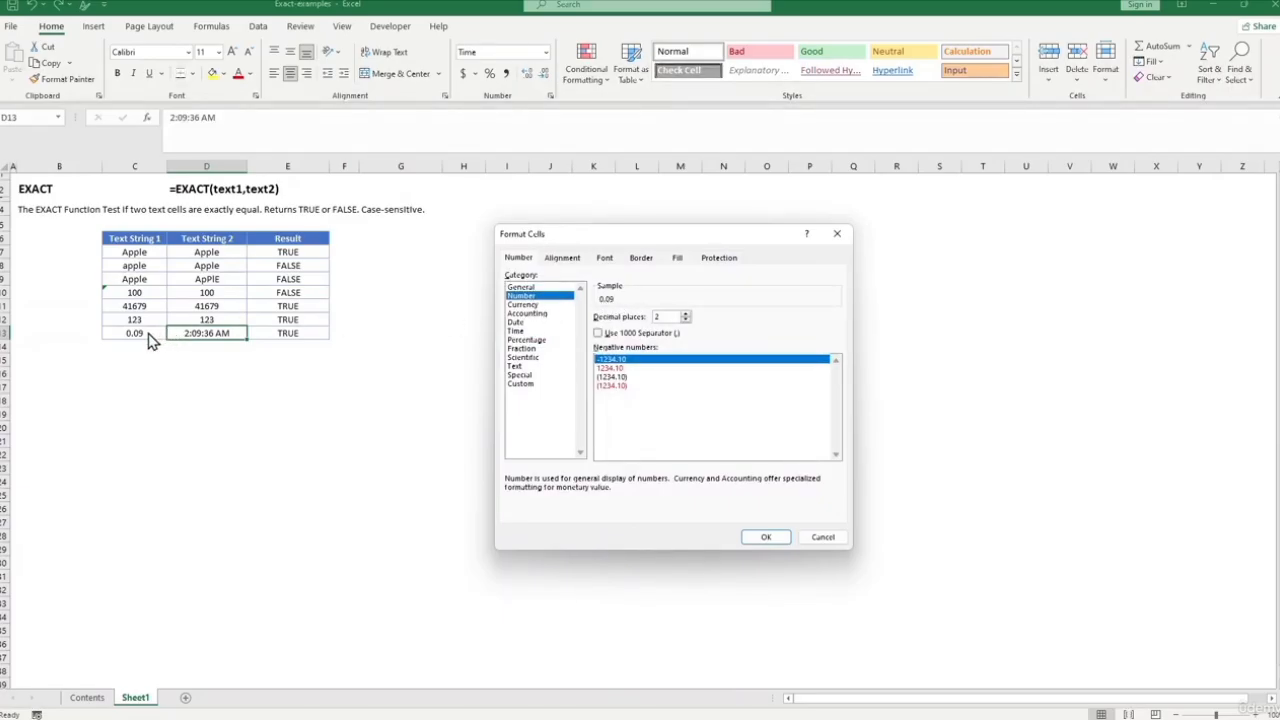
left_click(766, 537)
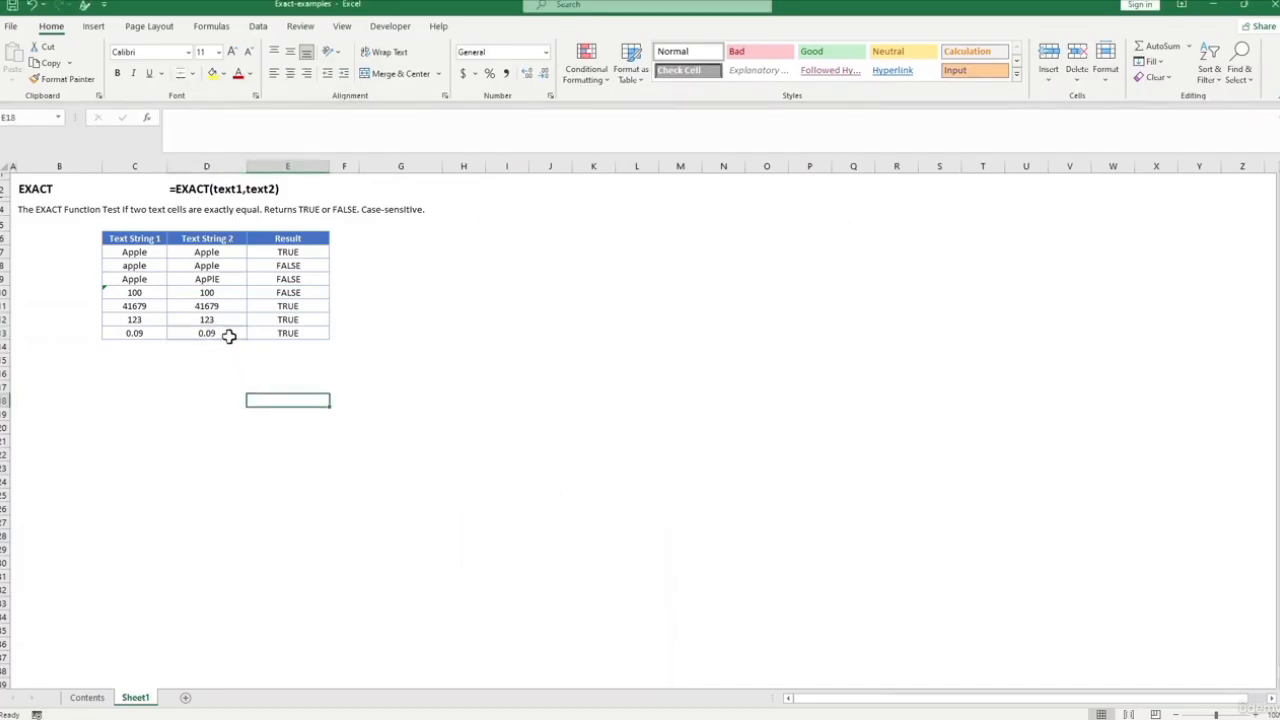
left_click(134, 334)
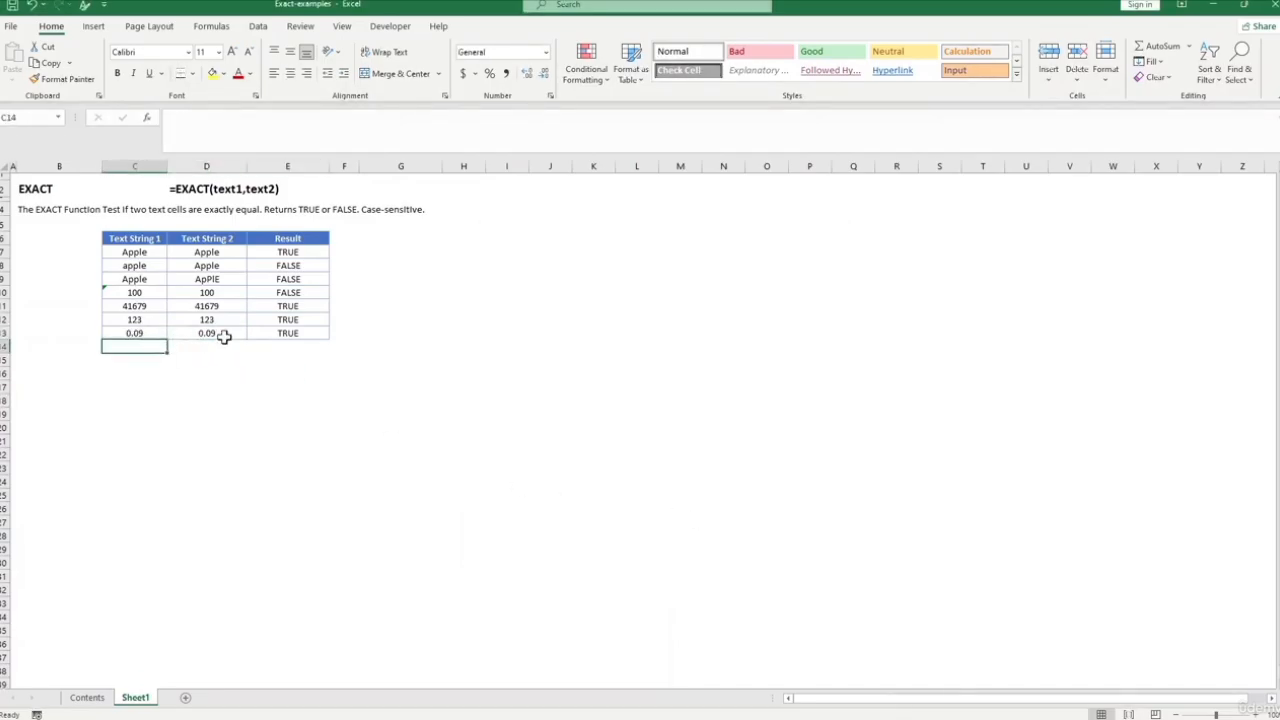
left_click(222, 333)
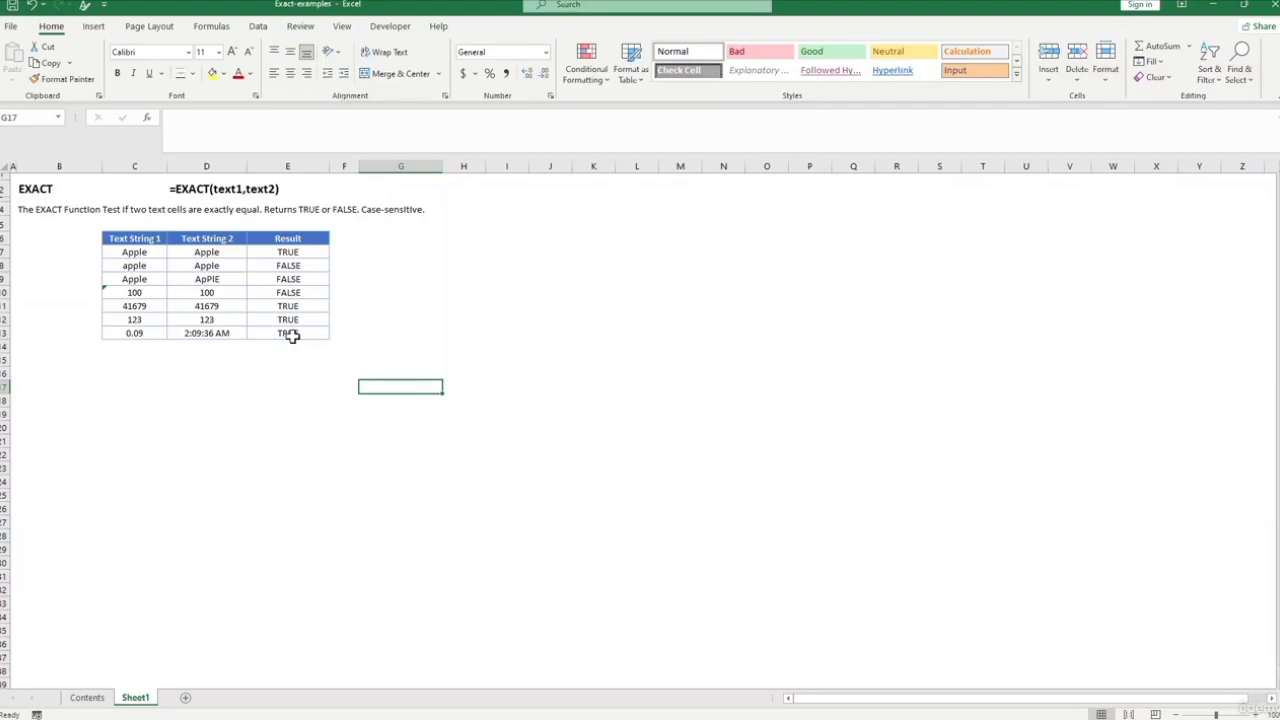